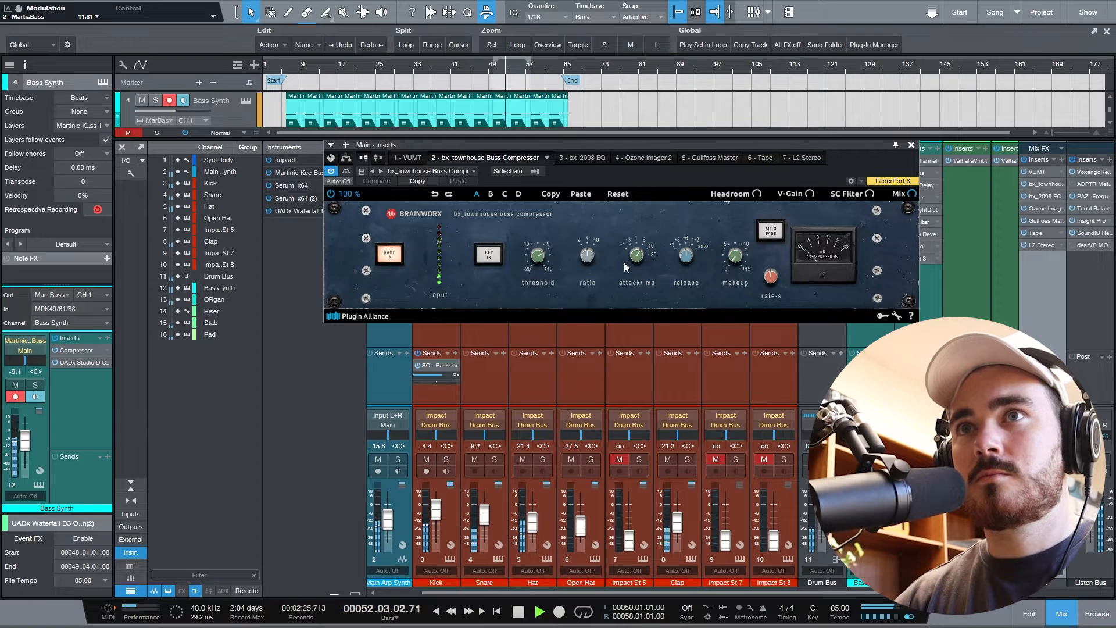
Step: Set the threshold of the main channel's bx_townhouse Buss Compressor to about +0.6 dB during playback, stopping and closing the plug-in when done
{"action": "left_click_drag", "start_coordinate": [534, 260], "coordinate": [535, 264]}
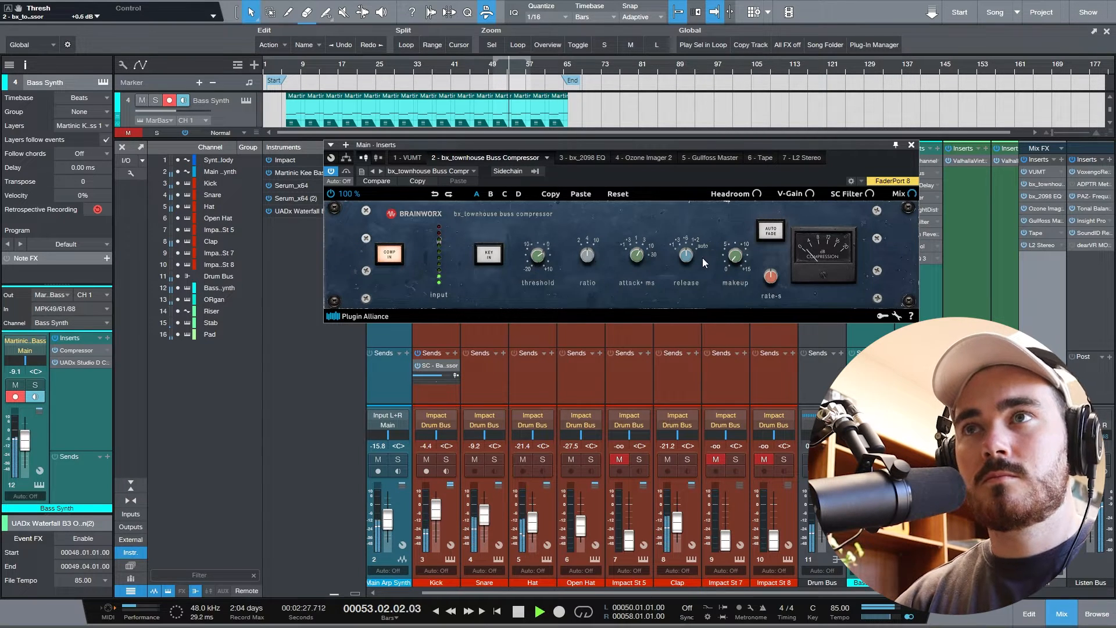
{"action": "key", "text": "space"}
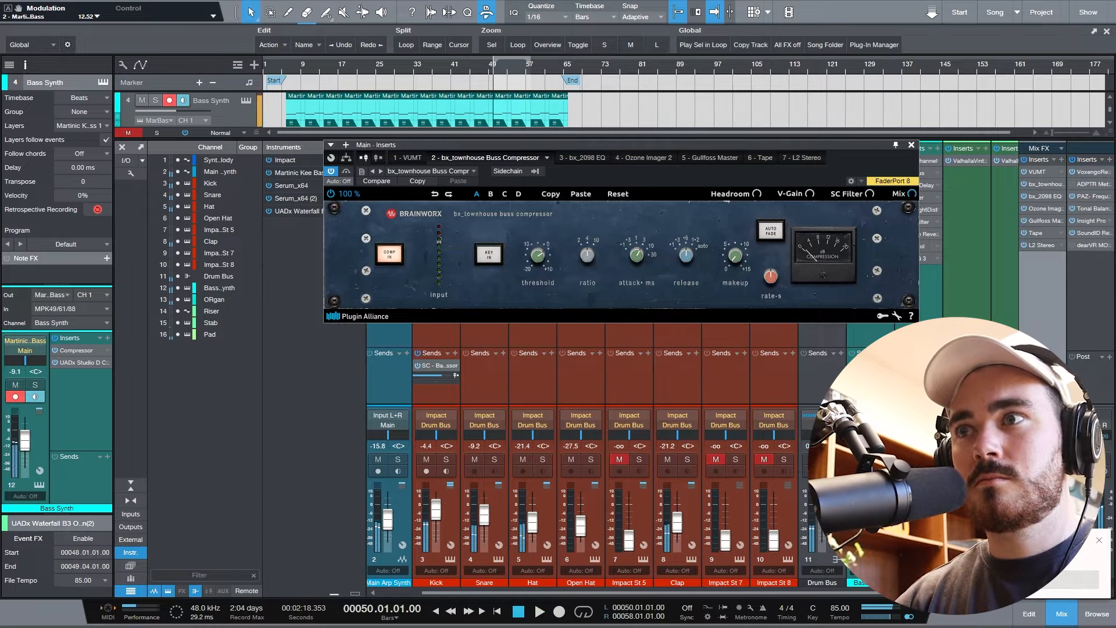
{"action": "left_click", "coordinate": [911, 145]}
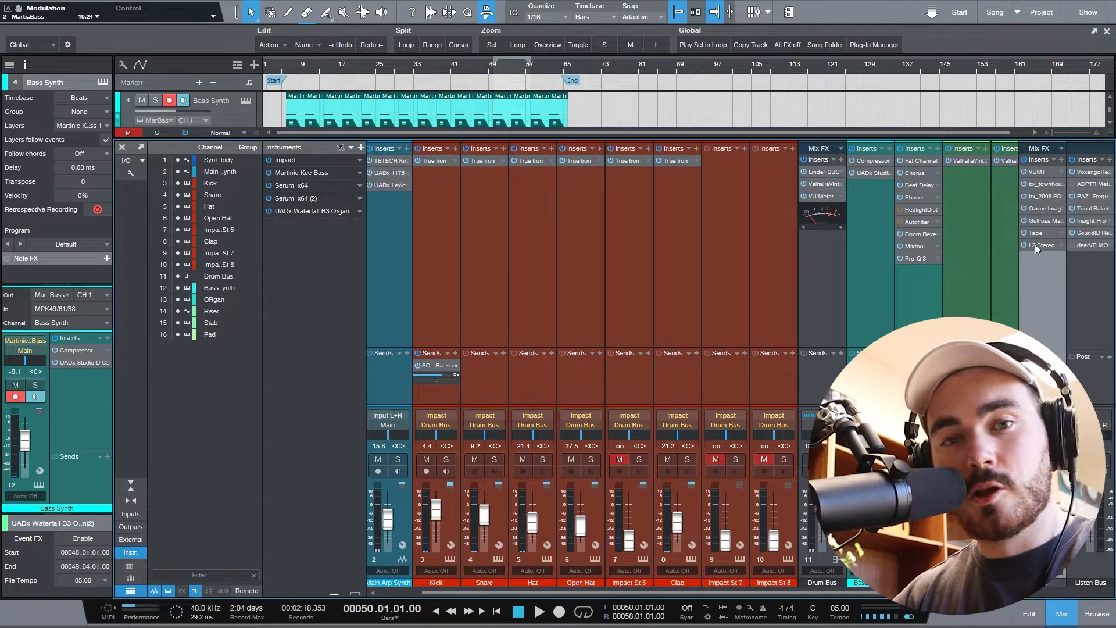
Step: Review the settings of the bx_townhouse Buss Compressor and the low- and high-frequency gains of the bx_2098 EQ on the main channel
{"action": "left_click", "coordinate": [1042, 185]}
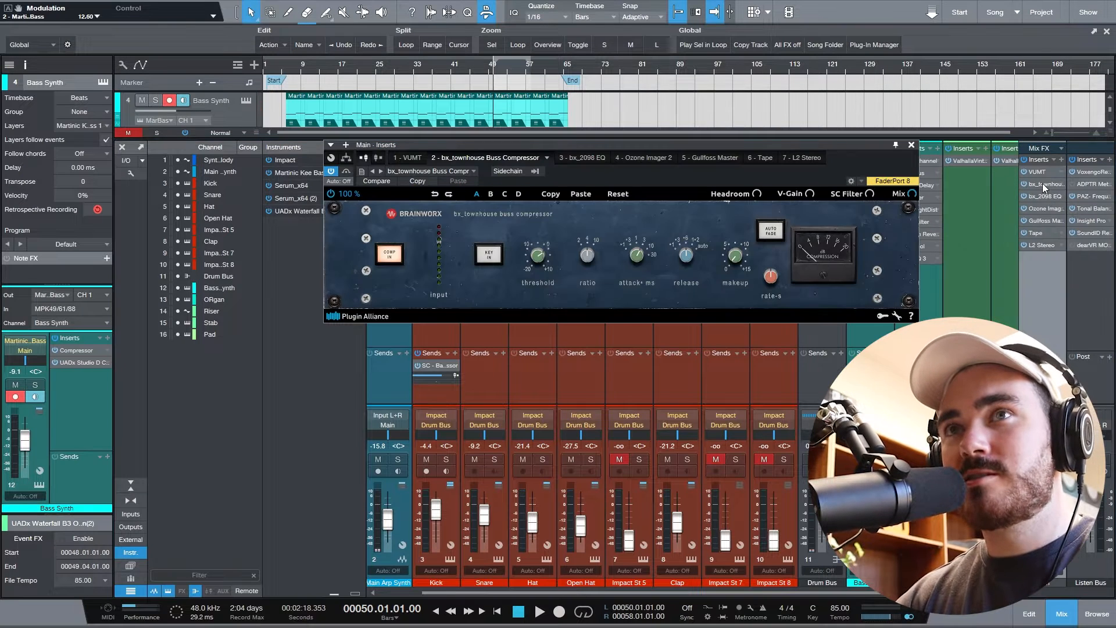
{"action": "left_click_drag", "start_coordinate": [784, 145], "coordinate": [616, 138]}
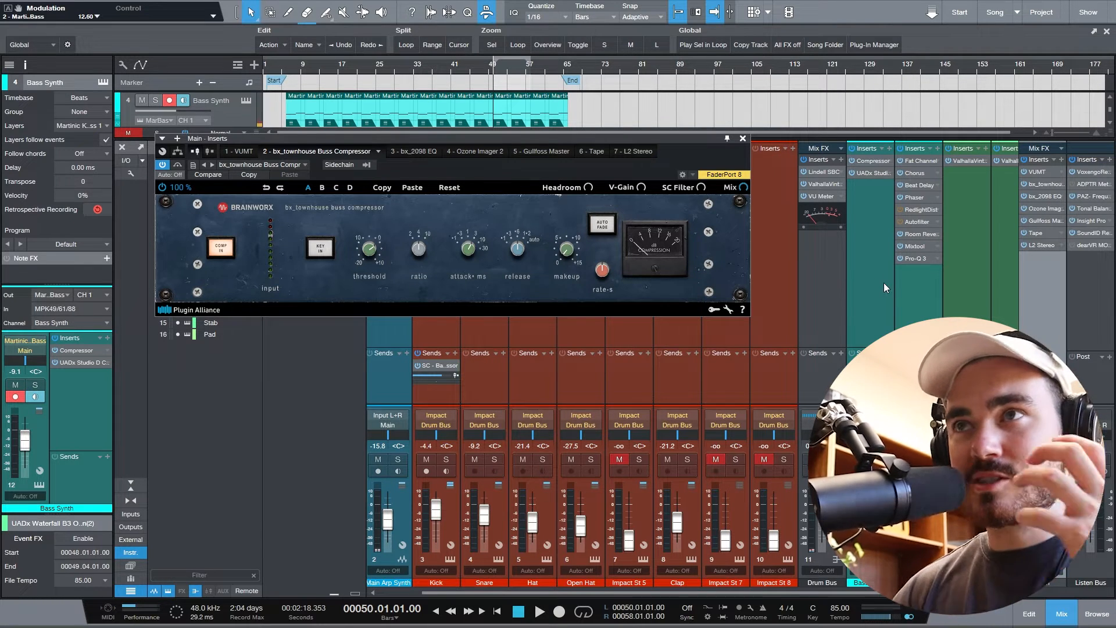
{"action": "left_click", "coordinate": [1036, 196]}
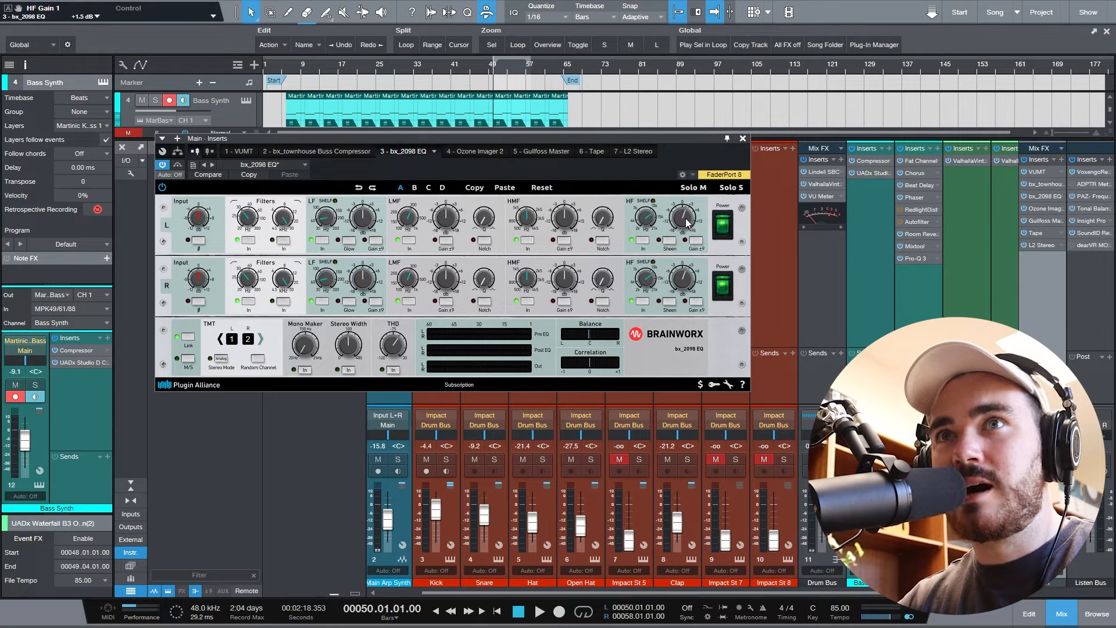
{"action": "right_click", "coordinate": [363, 221]}
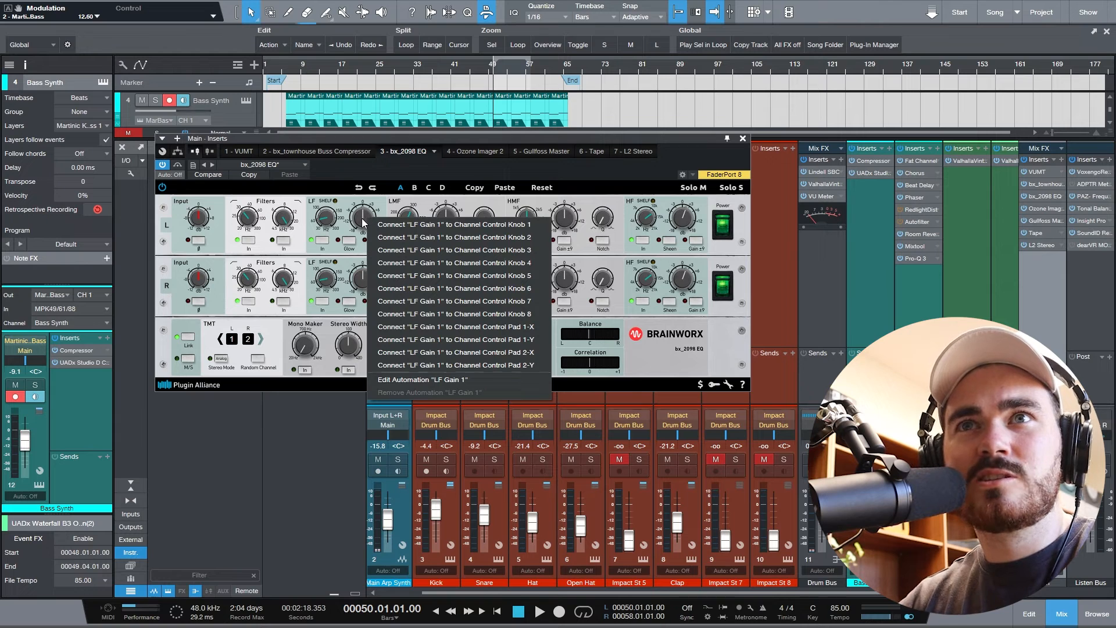
{"action": "left_click", "coordinate": [364, 218]}
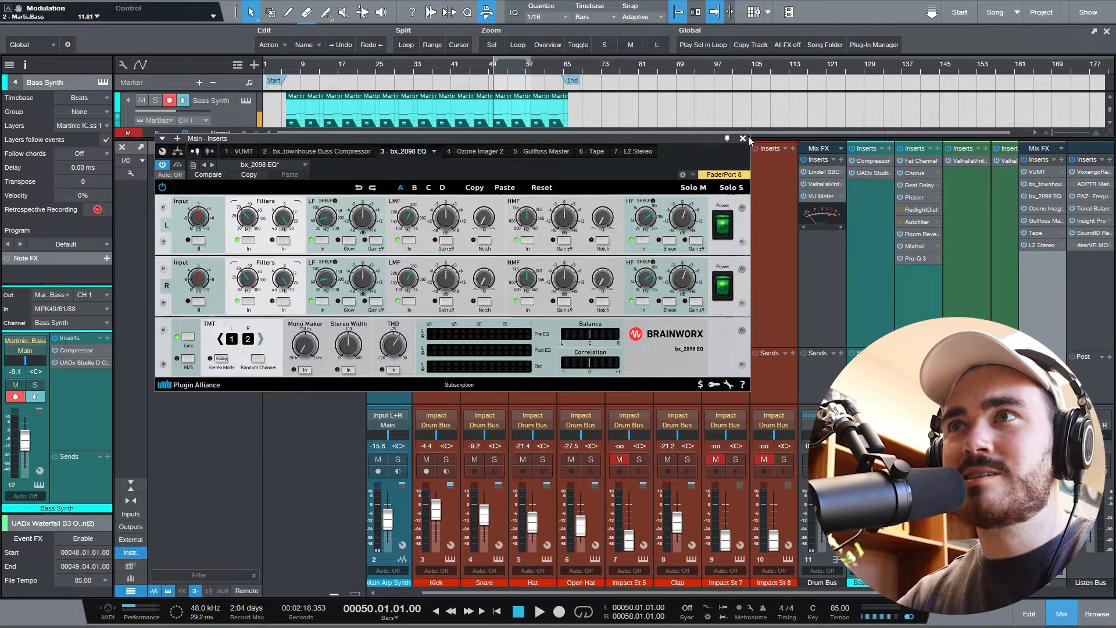
{"action": "left_click", "coordinate": [1044, 196]}
Step: Review the Ozone Imager 2, Gullfoss Master and Tape settings among the main channel's inserts
{"action": "left_click", "coordinate": [1042, 208]}
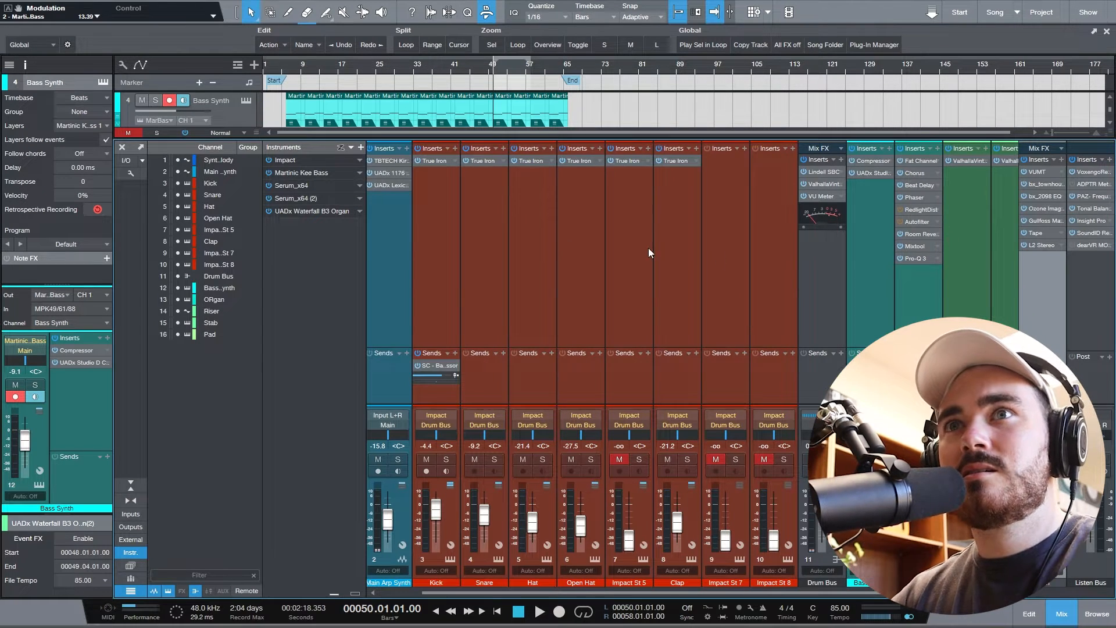
{"action": "left_click_drag", "start_coordinate": [735, 124], "coordinate": [434, 140]}
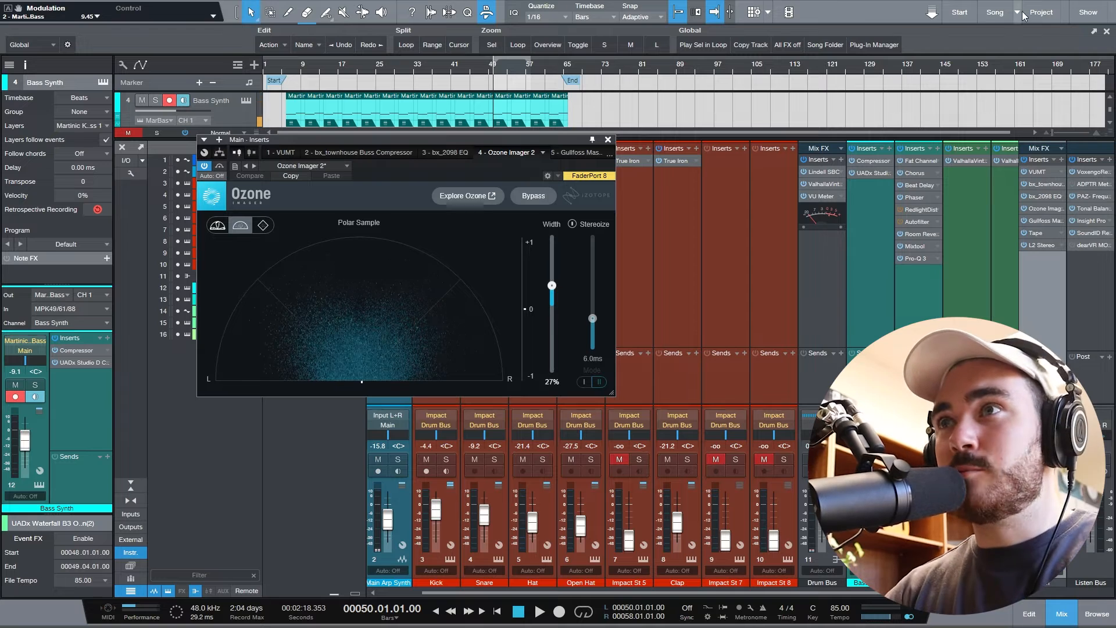
{"action": "left_click", "coordinate": [1043, 221]}
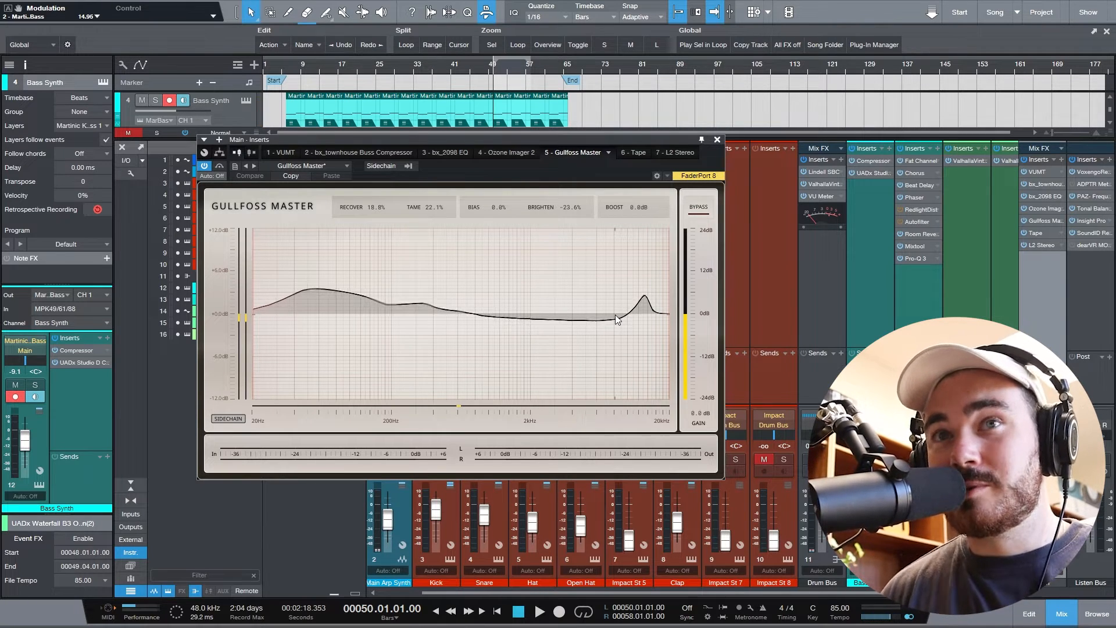
{"action": "left_click", "coordinate": [631, 153]}
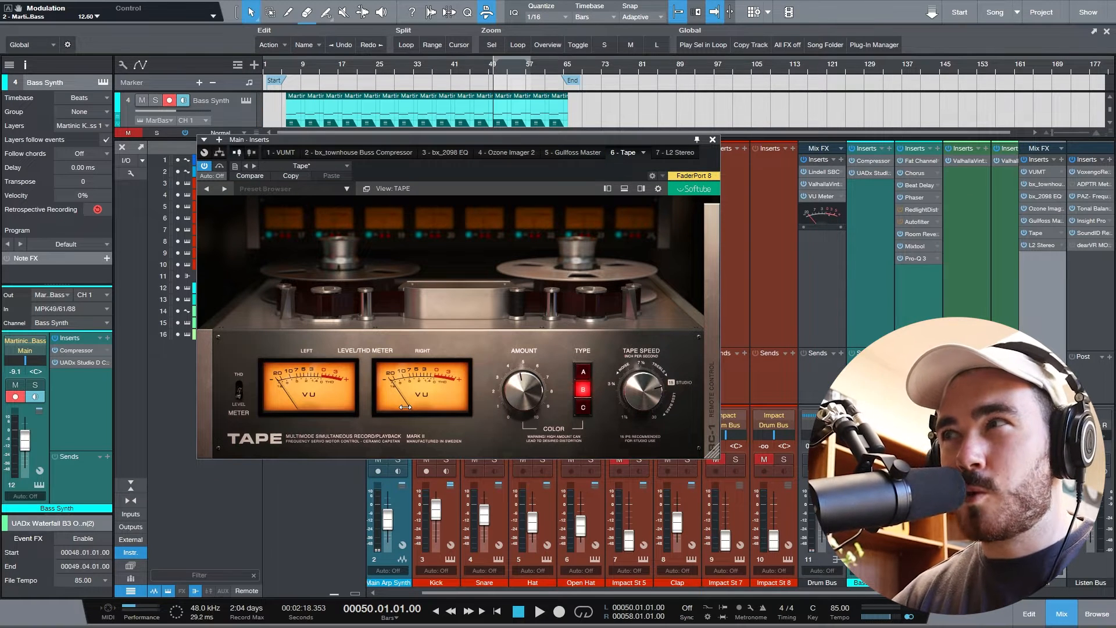
Step: Lower the threshold of the main channel's L2 Stereo limiter to -11.6 dB during playback, stopping and closing the plug-in when done
{"action": "left_click", "coordinate": [1041, 245]}
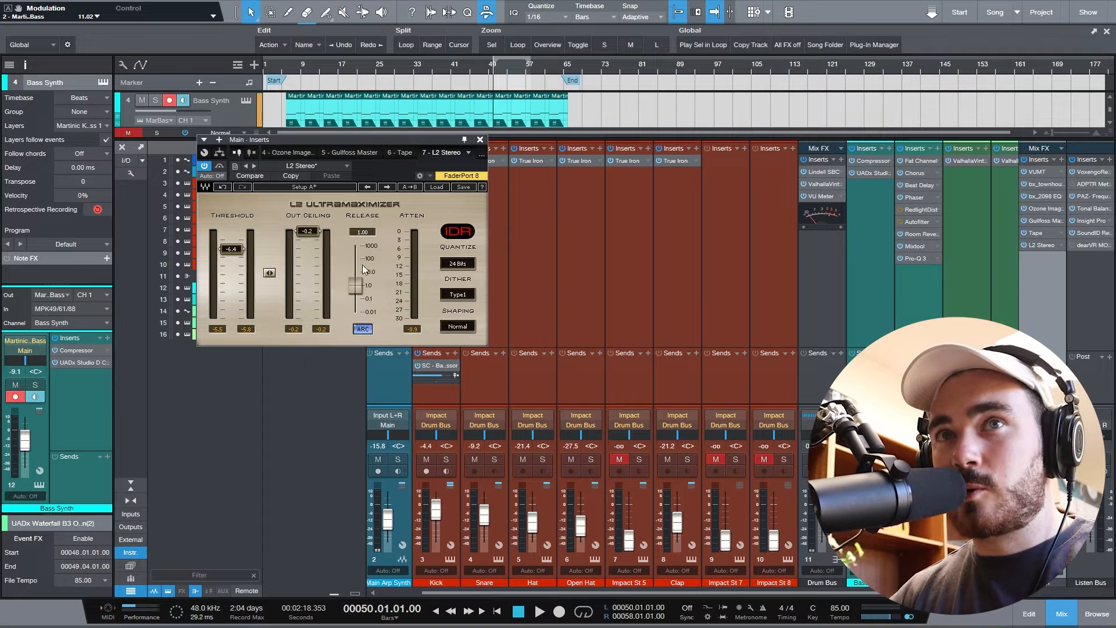
{"action": "key", "text": "space"}
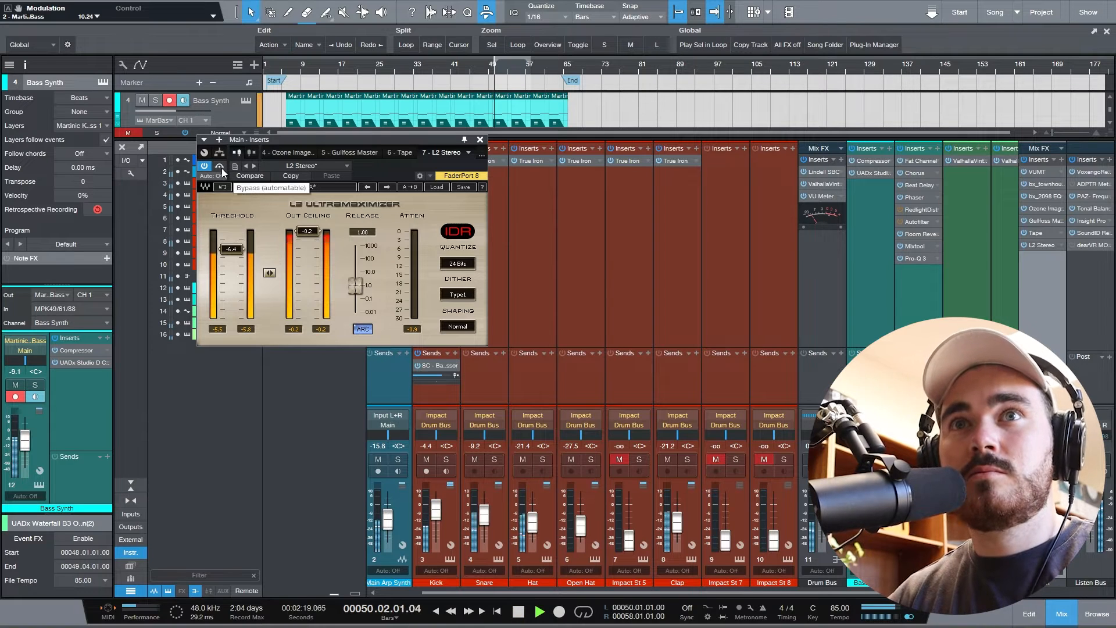
{"action": "left_click_drag", "start_coordinate": [232, 249], "coordinate": [233, 267]}
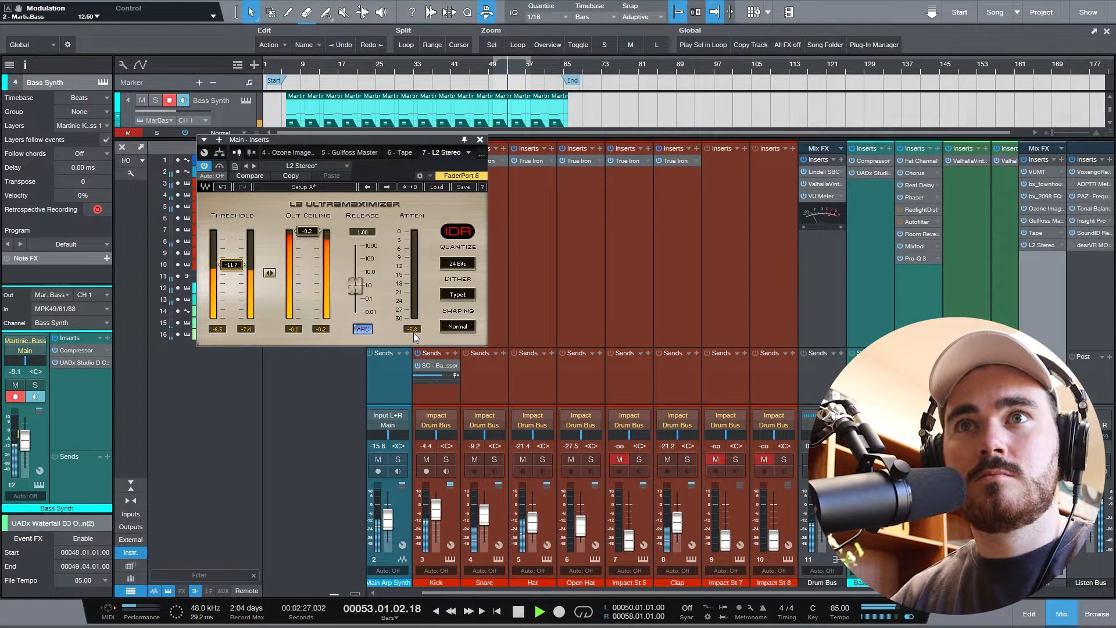
{"action": "left_click_drag", "start_coordinate": [232, 267], "coordinate": [233, 267]}
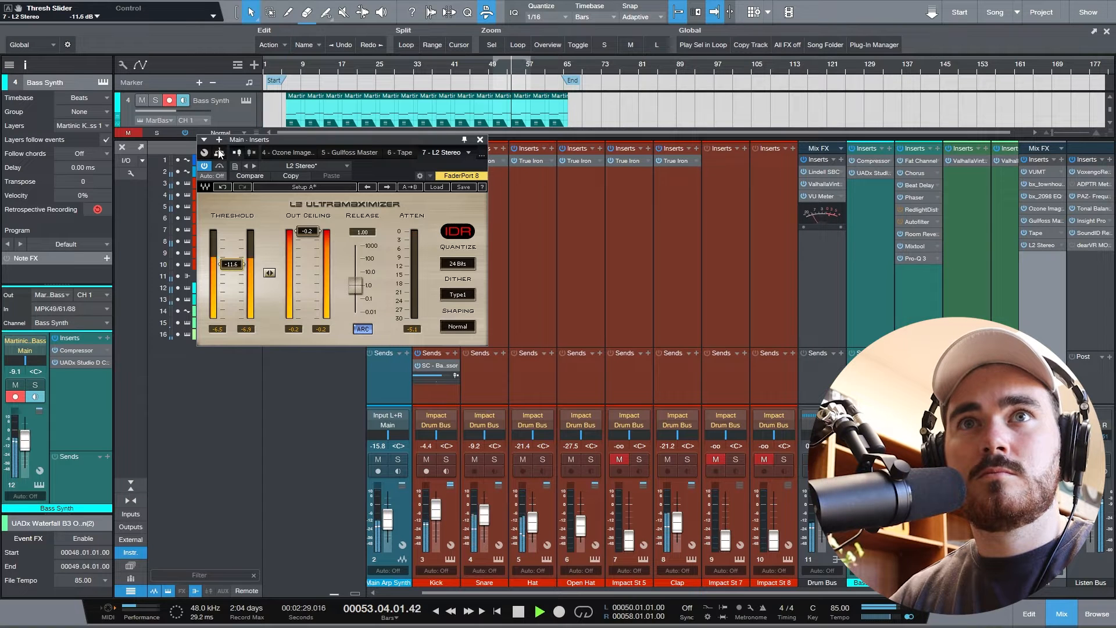
{"action": "key", "text": "space"}
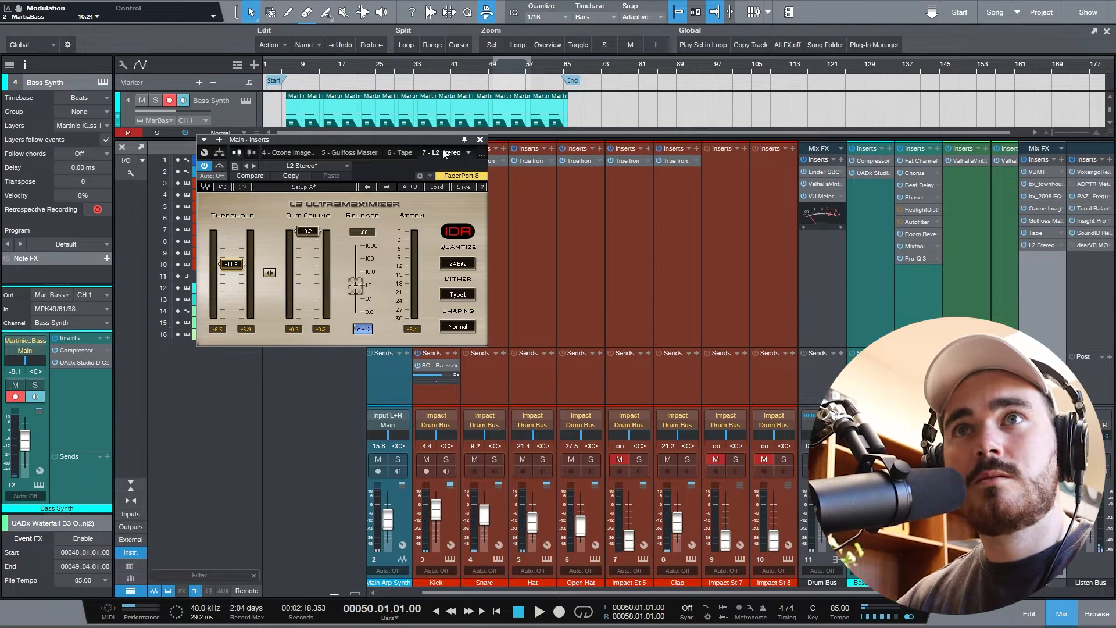
{"action": "left_click", "coordinate": [480, 139]}
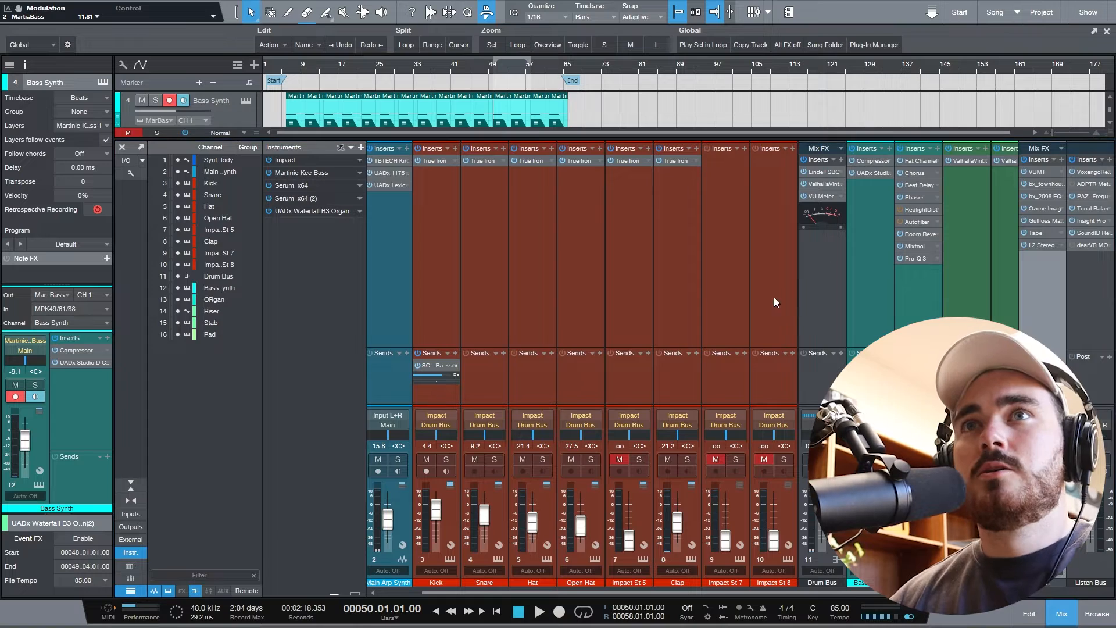
Step: Hide the mix console and move the loop range's start to 00001.04.01.00, at the Start marker
{"action": "key", "text": "F3"}
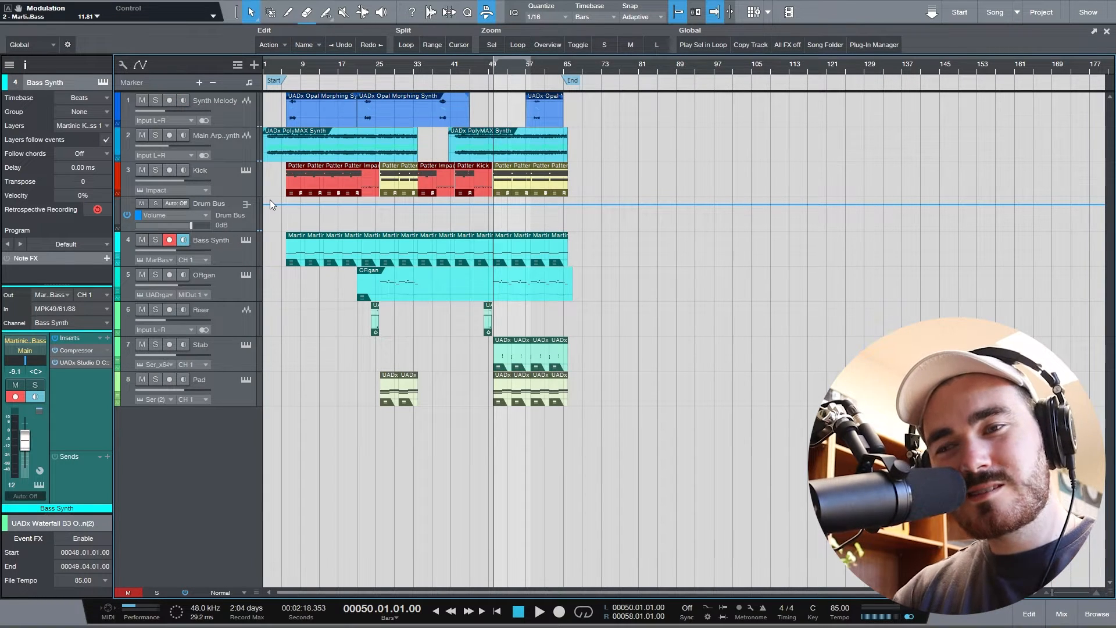
{"action": "scroll", "coordinate": [333, 125], "scroll_direction": "up", "scroll_amount": 2}
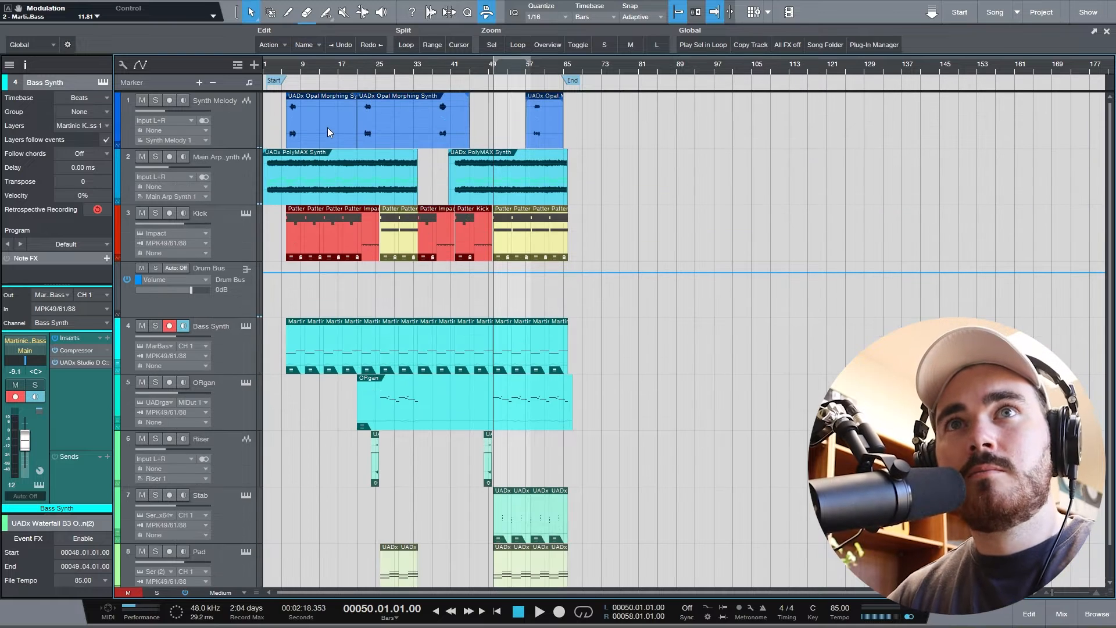
{"action": "scroll", "coordinate": [433, 116], "scroll_direction": "down", "scroll_amount": 2}
{"action": "scroll", "coordinate": [437, 133], "scroll_direction": "up", "scroll_amount": 1}
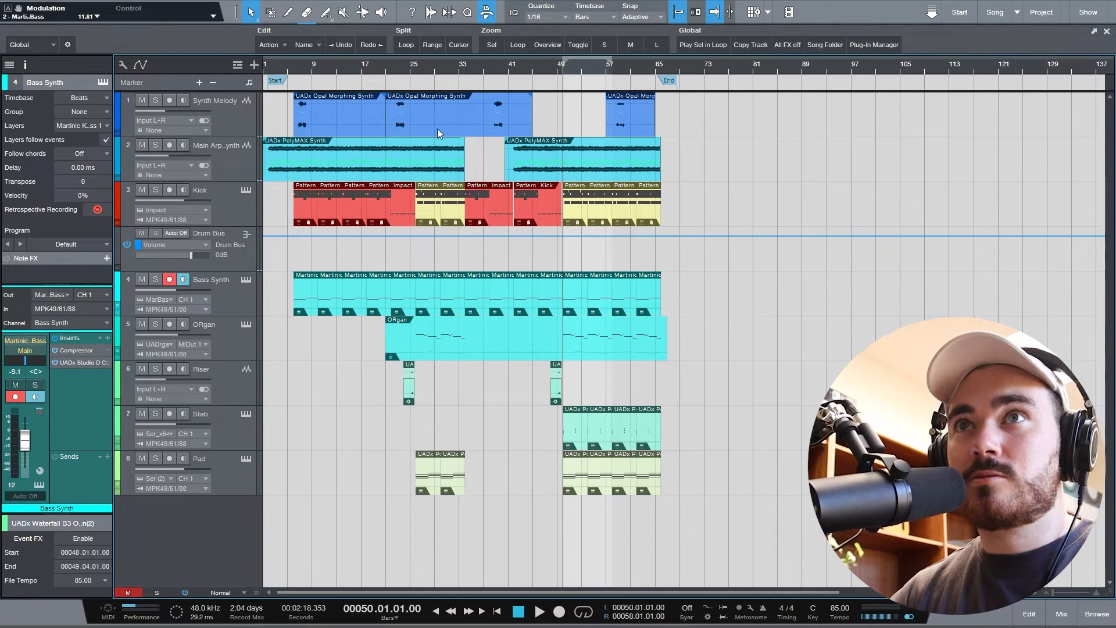
{"action": "left_click_drag", "start_coordinate": [562, 61], "coordinate": [271, 110]}
{"action": "scroll", "coordinate": [271, 110], "scroll_direction": "up", "scroll_amount": 15}
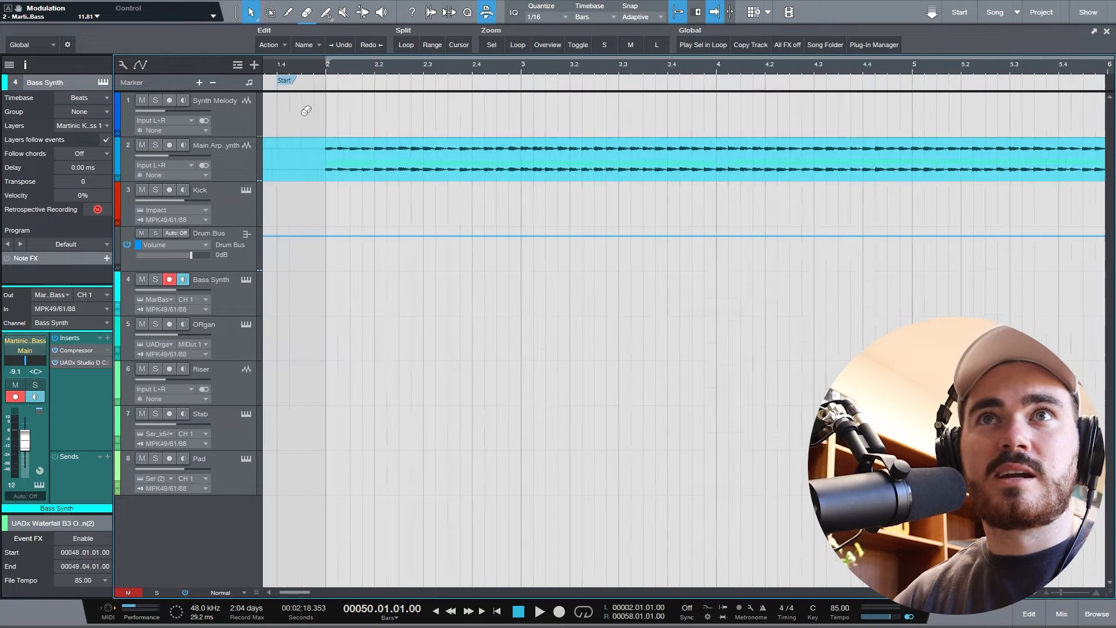
{"action": "scroll", "coordinate": [362, 71], "scroll_direction": "down", "scroll_amount": 8}
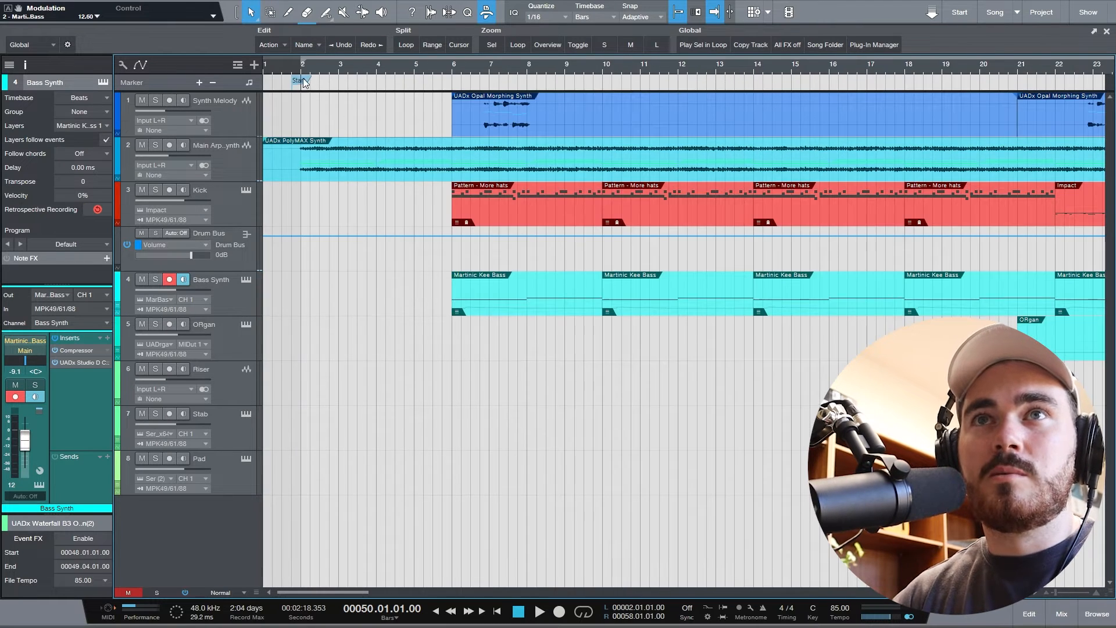
{"action": "scroll", "coordinate": [303, 81], "scroll_direction": "up", "scroll_amount": 10}
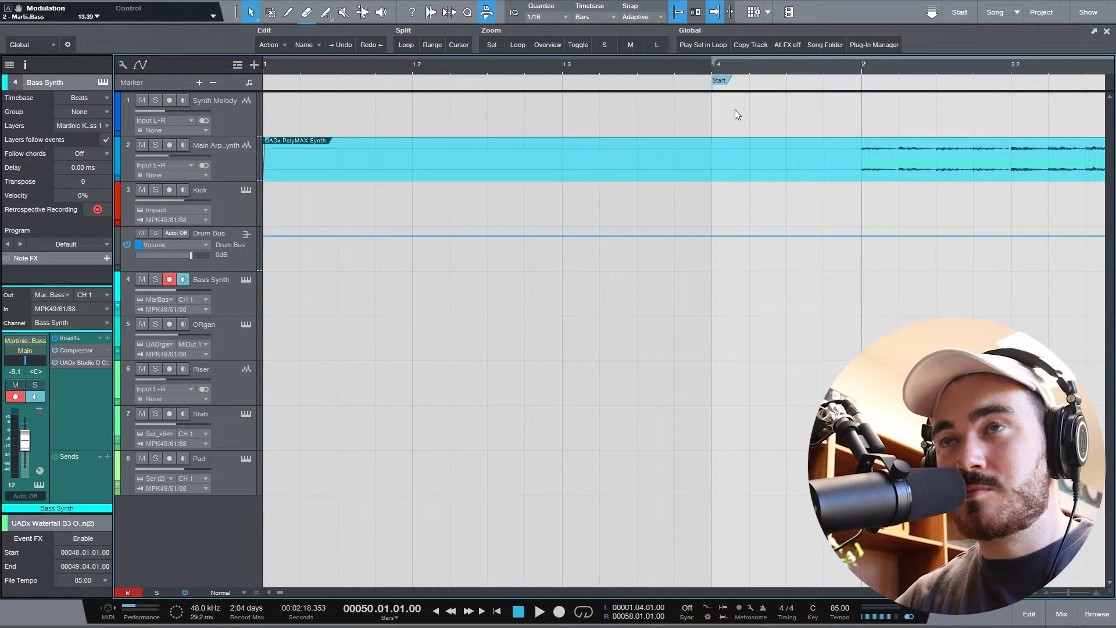
Step: Play briefly from the loop start, stop, and move the loop start to 00001.04.03.00, just before the Main Arp Synth audio begins
{"action": "scroll", "coordinate": [697, 174], "scroll_direction": "right", "scroll_amount": 3}
{"action": "key", "text": "comma"}
{"action": "key", "text": "space"}
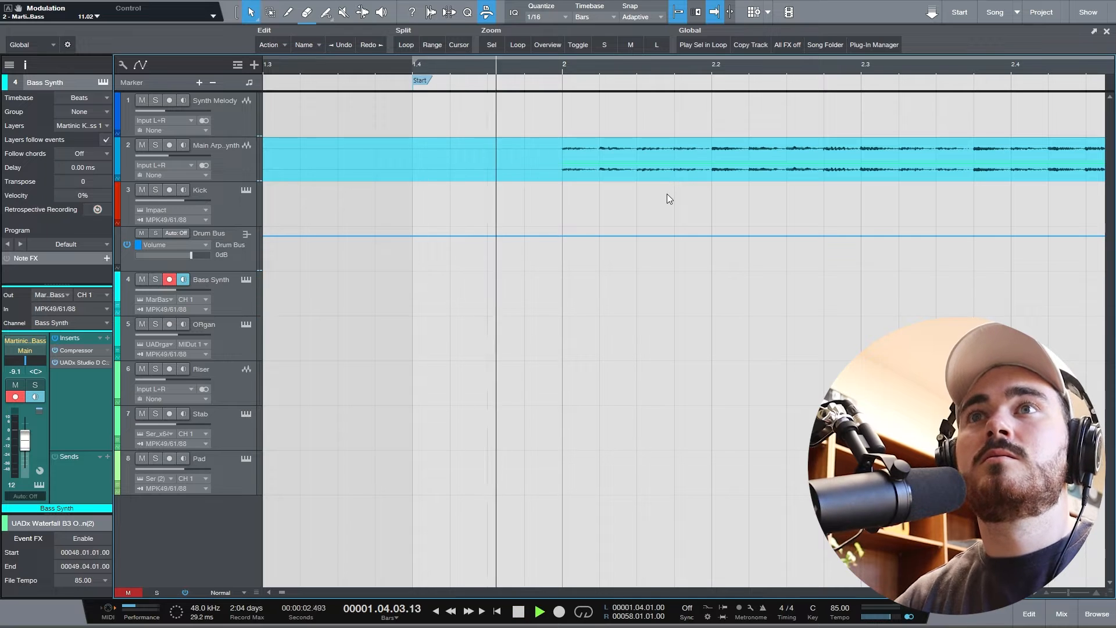
{"action": "key", "text": "space"}
{"action": "mouse_move", "coordinate": [418, 55]}
{"action": "left_mouse_down"}
{"action": "mouse_move", "coordinate": [523, 66]}
{"action": "mouse_move", "coordinate": [487, 75]}
{"action": "left_mouse_up"}
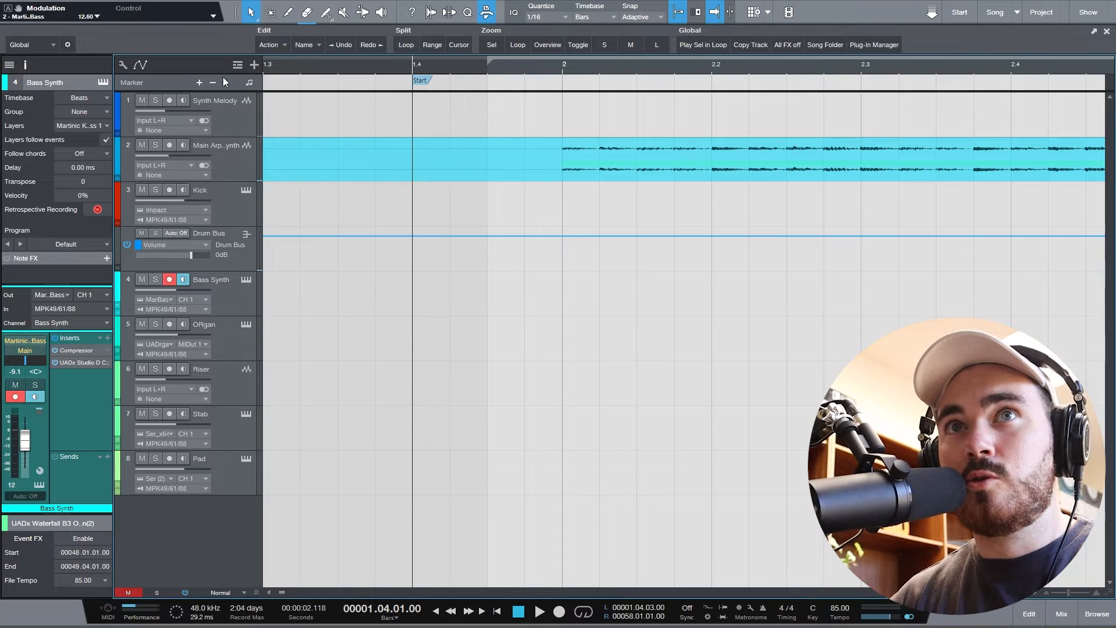
Step: Hide the marker track above the arrangement and show it again
{"action": "left_click", "coordinate": [238, 65]}
{"action": "left_click", "coordinate": [253, 97]}
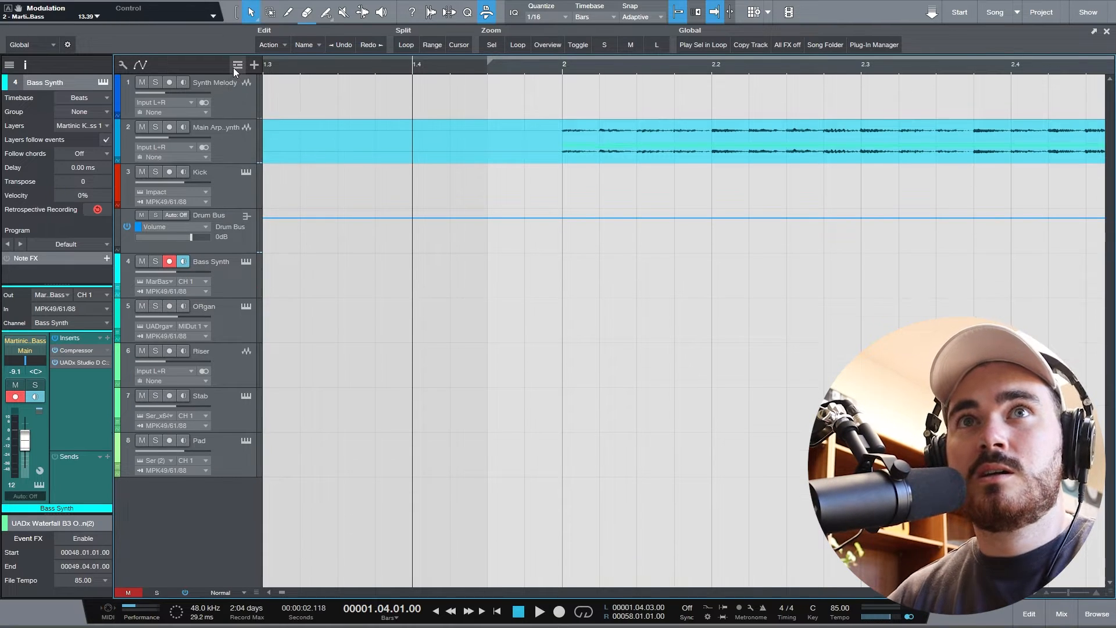
{"action": "left_click", "coordinate": [238, 64]}
{"action": "left_click", "coordinate": [259, 100]}
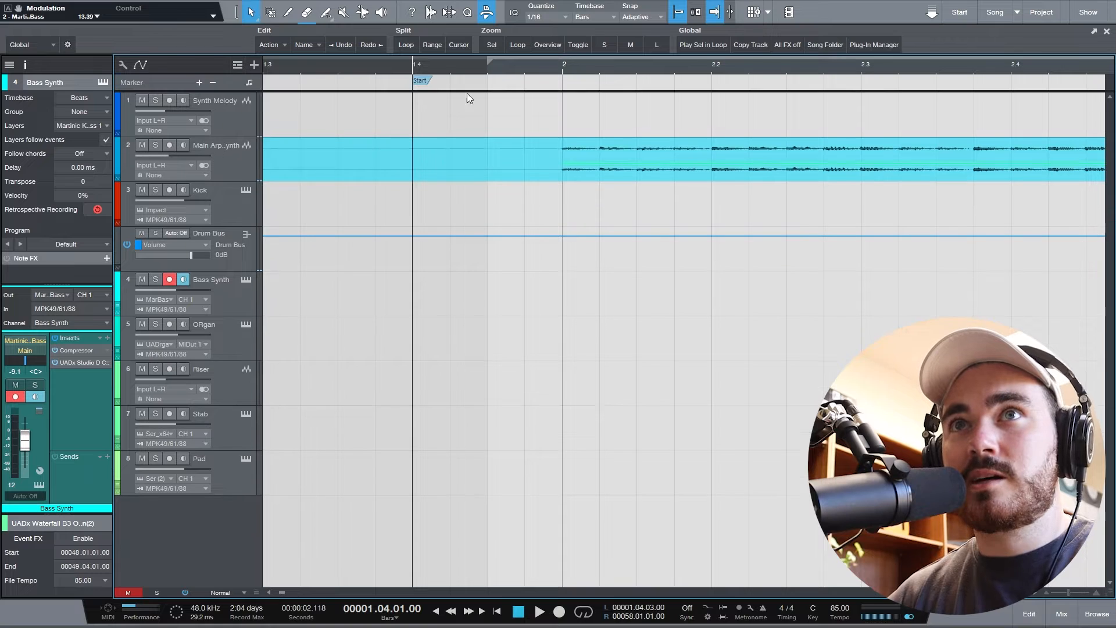
Step: Move the Start marker to 00001.04.03.00 and place the playback cursor there
{"action": "left_click_drag", "start_coordinate": [419, 82], "coordinate": [490, 87]}
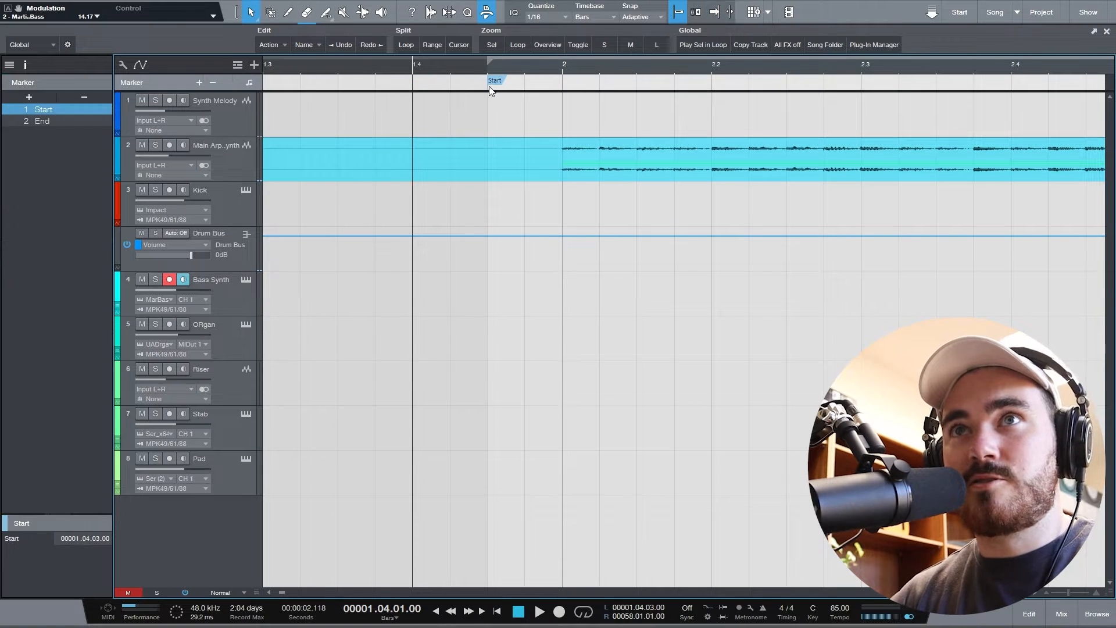
{"action": "scroll", "coordinate": [518, 113], "scroll_direction": "down", "scroll_amount": 4}
{"action": "left_click", "coordinate": [412, 71]}
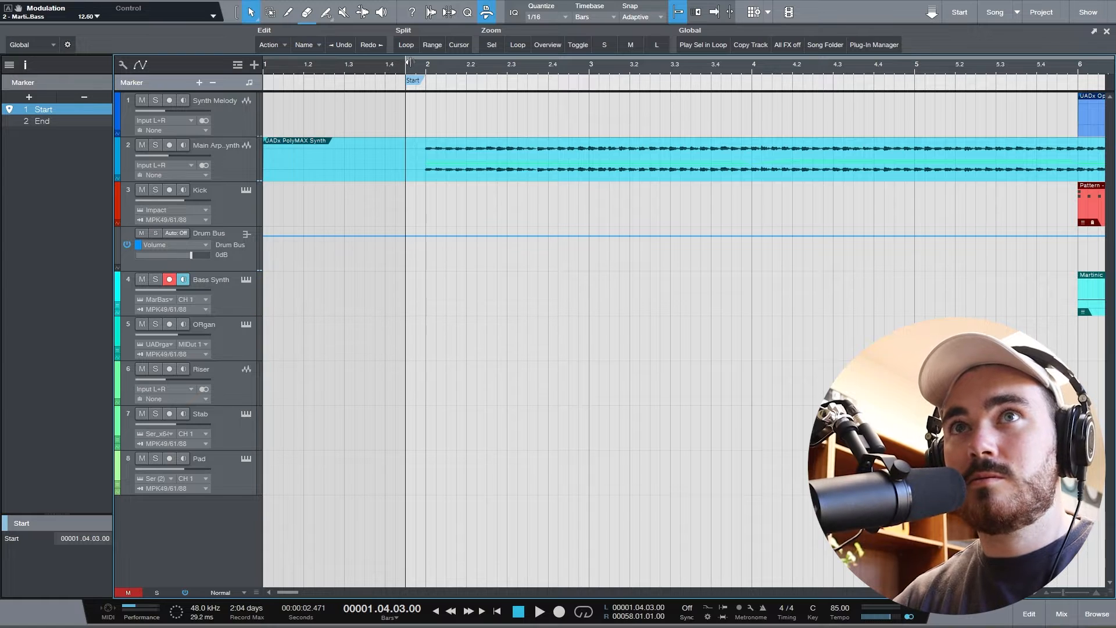
Step: Extend the loop range's end to 00068.03.01.00, in line with the End marker
{"action": "scroll", "coordinate": [489, 104], "scroll_direction": "down", "scroll_amount": 6}
{"action": "scroll", "coordinate": [494, 107], "scroll_direction": "right", "scroll_amount": 10}
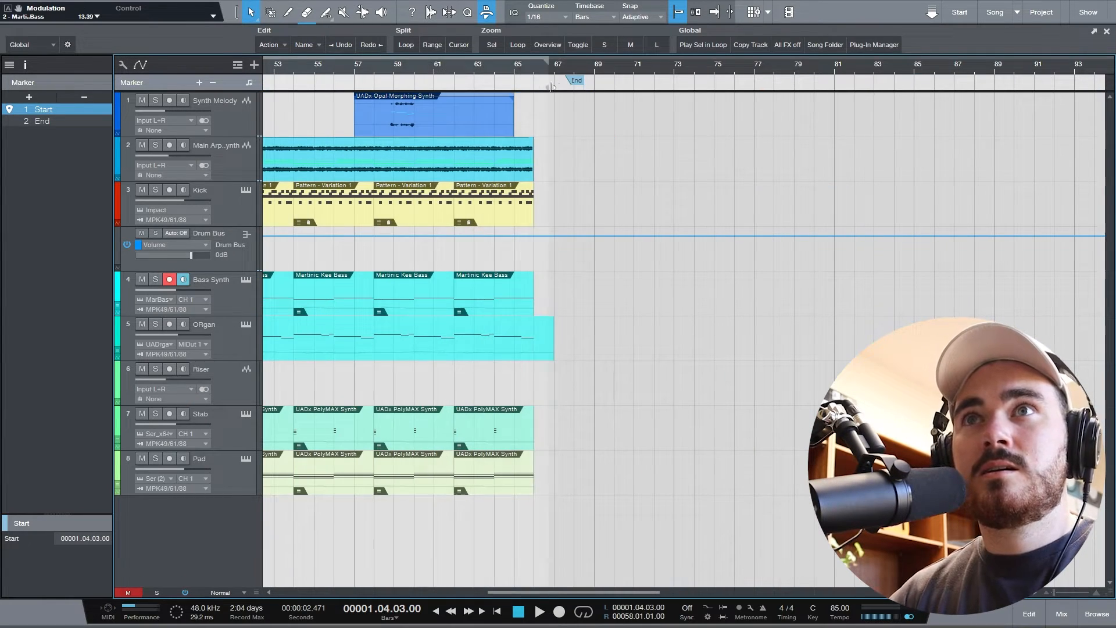
{"action": "scroll", "coordinate": [568, 63], "scroll_direction": "up", "scroll_amount": 6}
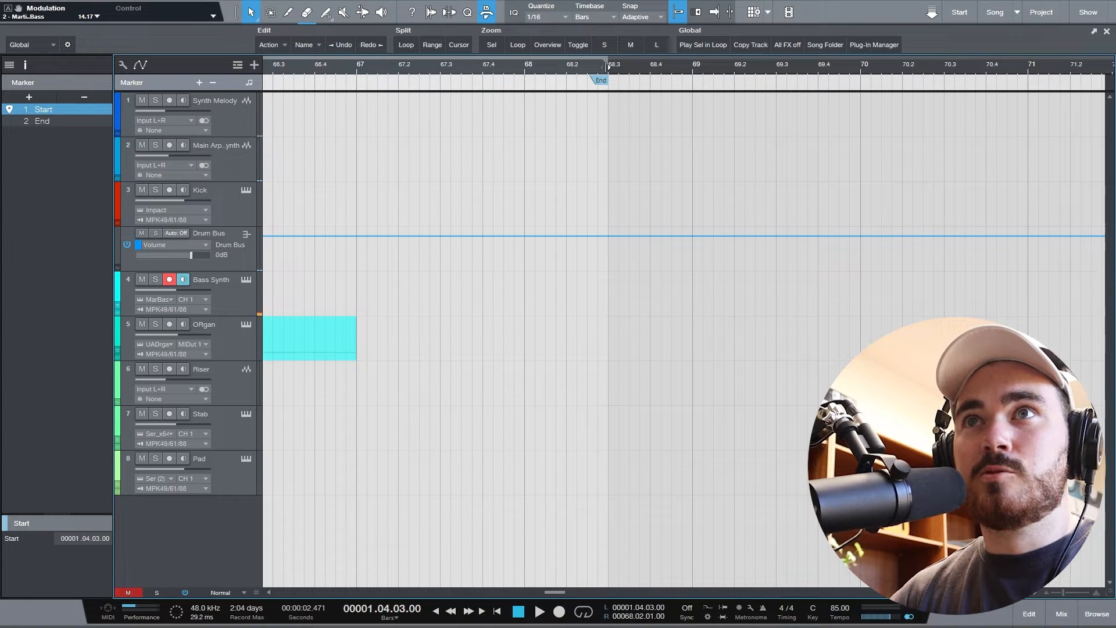
{"action": "scroll", "coordinate": [567, 63], "scroll_direction": "down", "scroll_amount": 7}
Step: Play the end of the song from bar 64 past the last events and reopen the mix console
{"action": "left_click", "coordinate": [518, 63]}
{"action": "left_click", "coordinate": [532, 64]}
{"action": "key", "text": "space"}
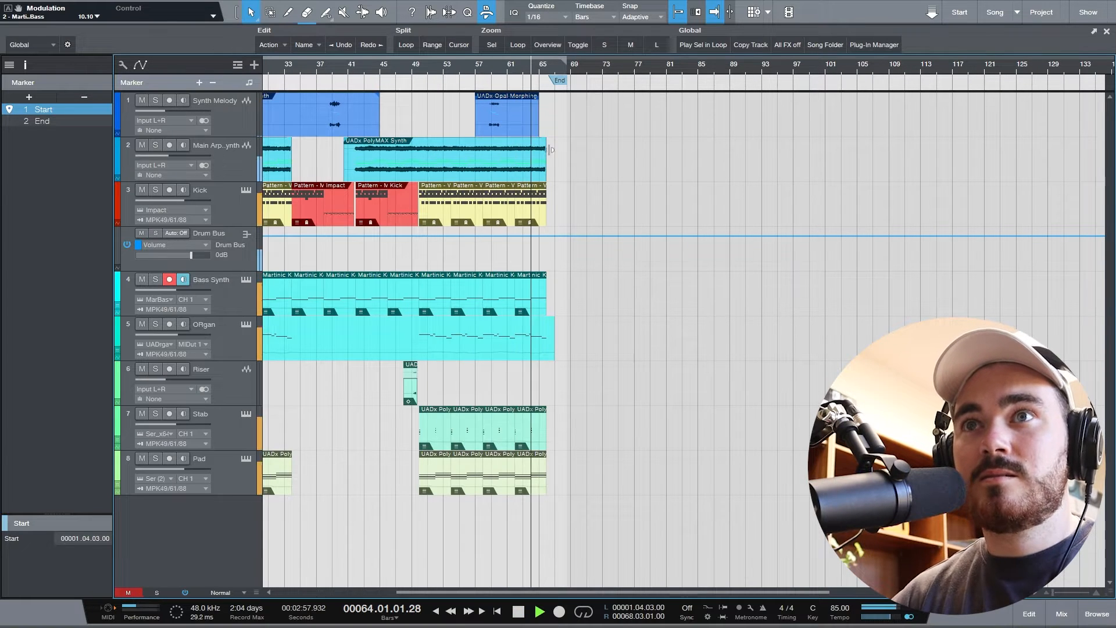
{"action": "scroll", "coordinate": [550, 127], "scroll_direction": "up", "scroll_amount": 3}
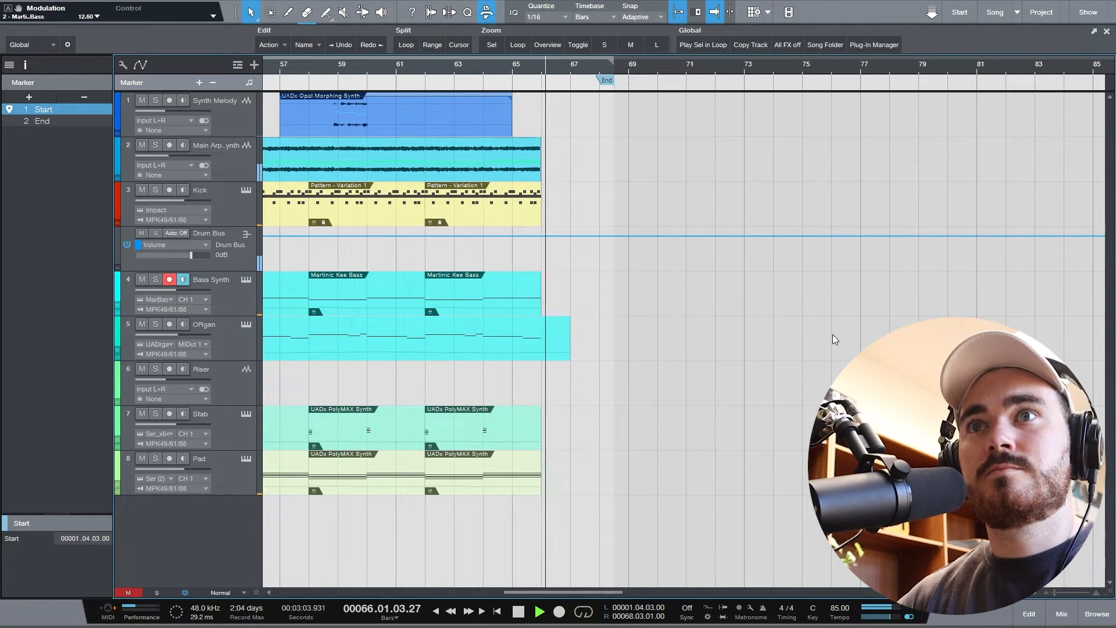
{"action": "left_click", "coordinate": [1068, 611]}
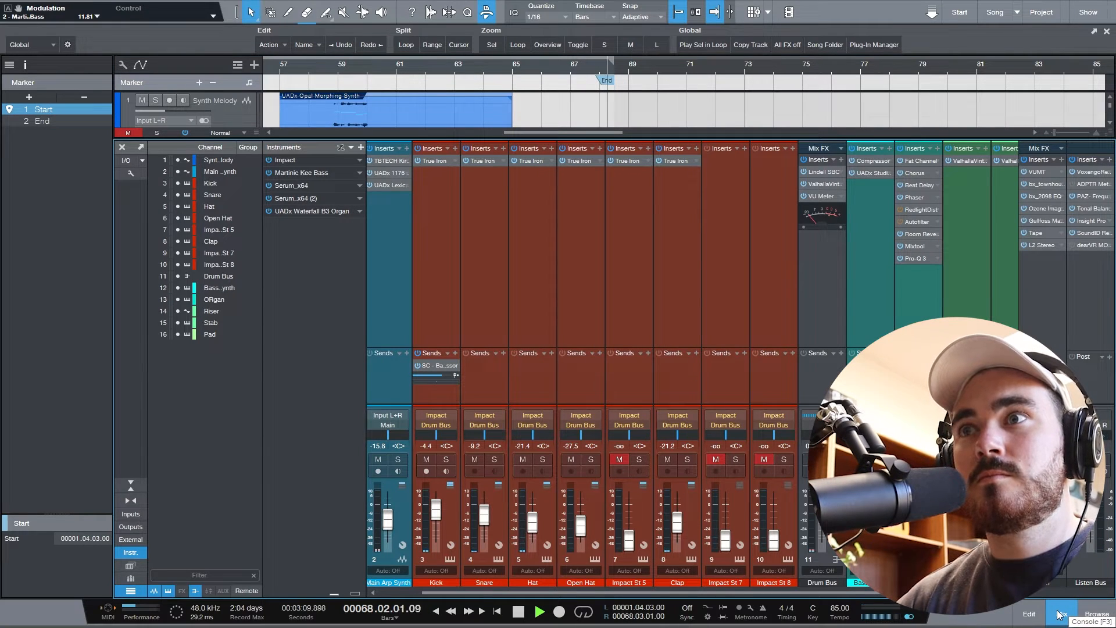
Step: Hide the mix console and play the empty stretch far beyond the End marker, around bars 186 to 192
{"action": "left_click", "coordinate": [1061, 614]}
{"action": "key", "text": "space"}
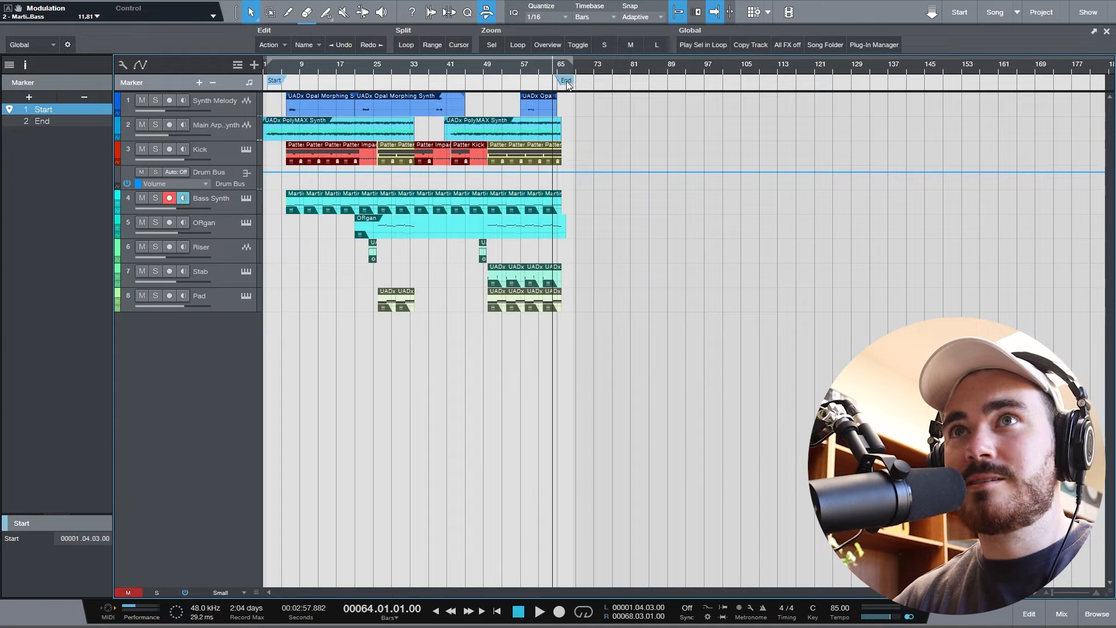
{"action": "left_click", "coordinate": [1111, 67]}
{"action": "left_click", "coordinate": [1113, 66]}
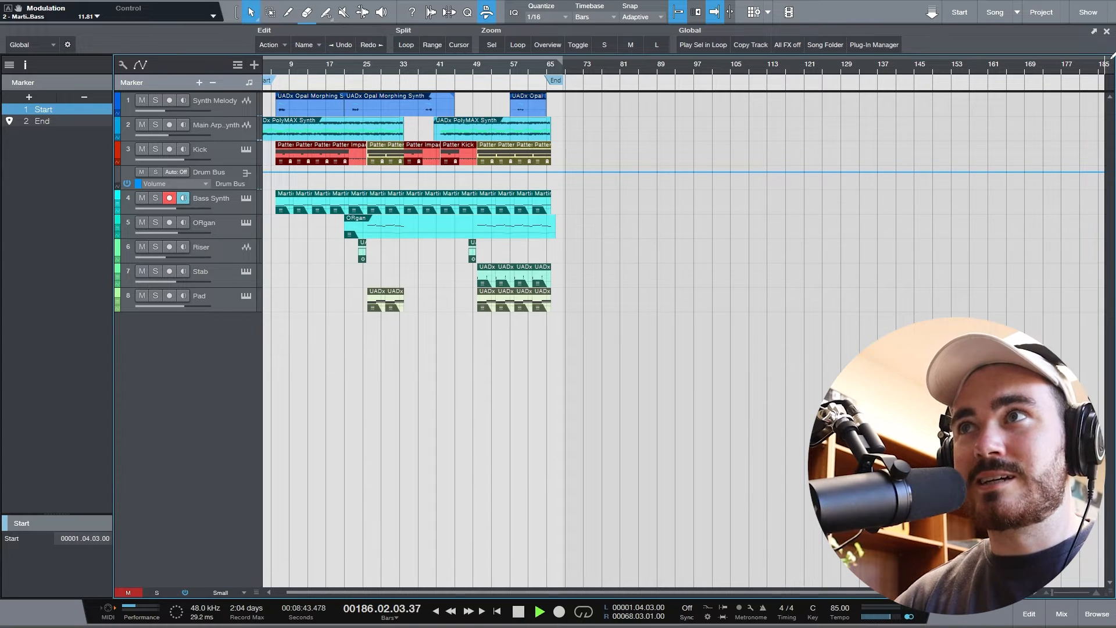
{"action": "left_click", "coordinate": [1113, 67]}
{"action": "left_click", "coordinate": [1113, 67]}
{"action": "key", "text": "space"}
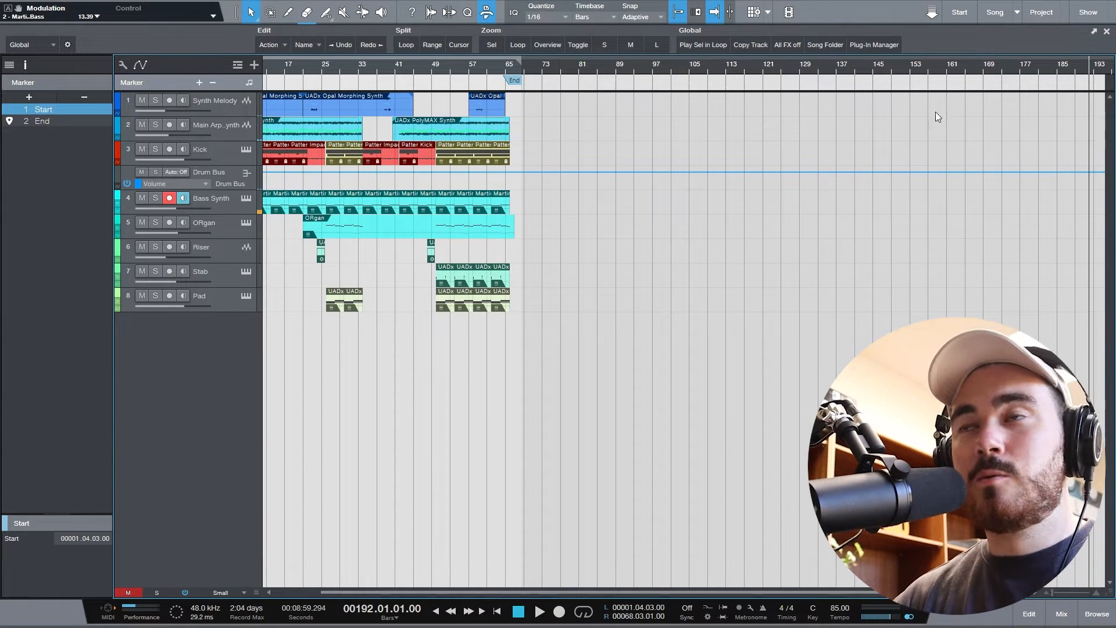
Step: Leave the full-screen view and move the playback cursor to bar 33 with the whole song in view
{"action": "left_click_drag", "start_coordinate": [498, 68], "coordinate": [506, 89]}
{"action": "scroll", "coordinate": [910, 90], "scroll_direction": "down", "scroll_amount": 5}
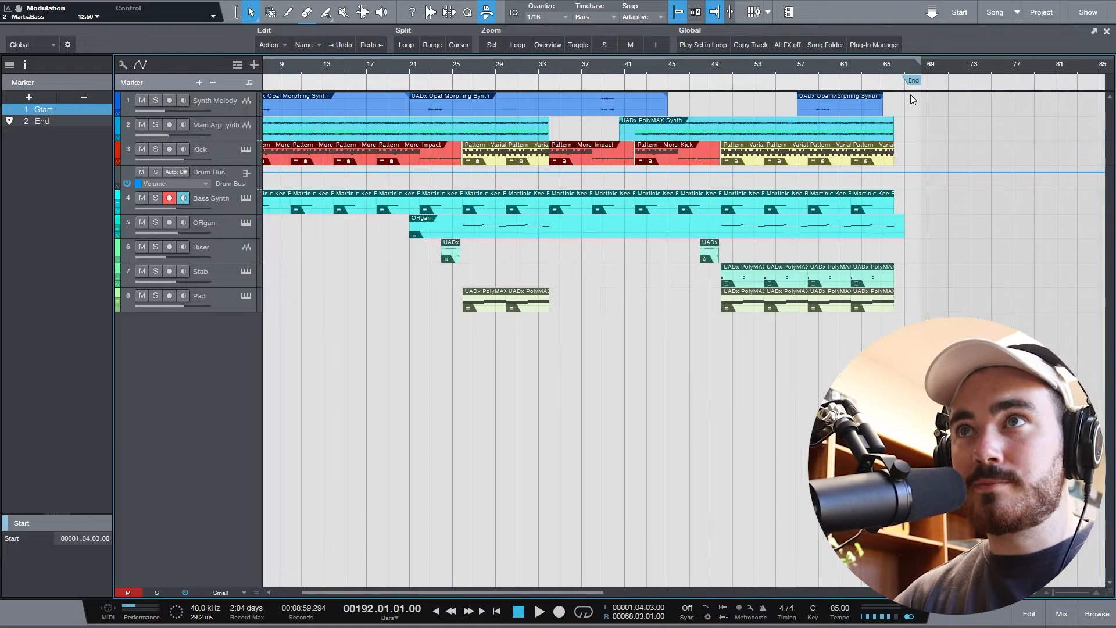
{"action": "scroll", "coordinate": [890, 121], "scroll_direction": "left", "scroll_amount": 3}
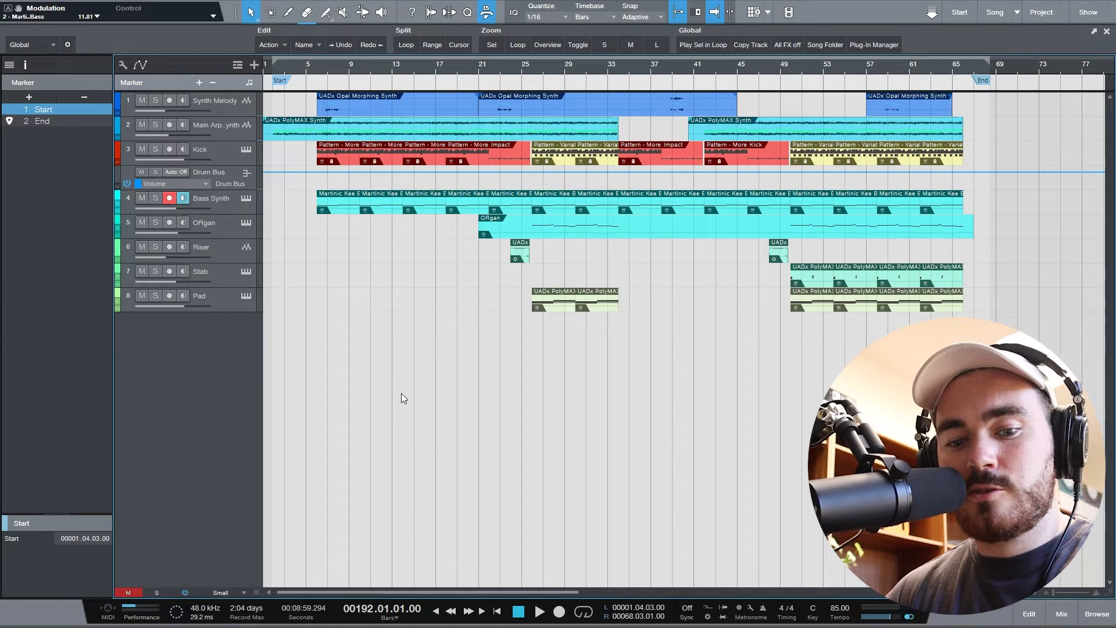
{"action": "key", "text": "F11"}
{"action": "left_click", "coordinate": [49, 20]}
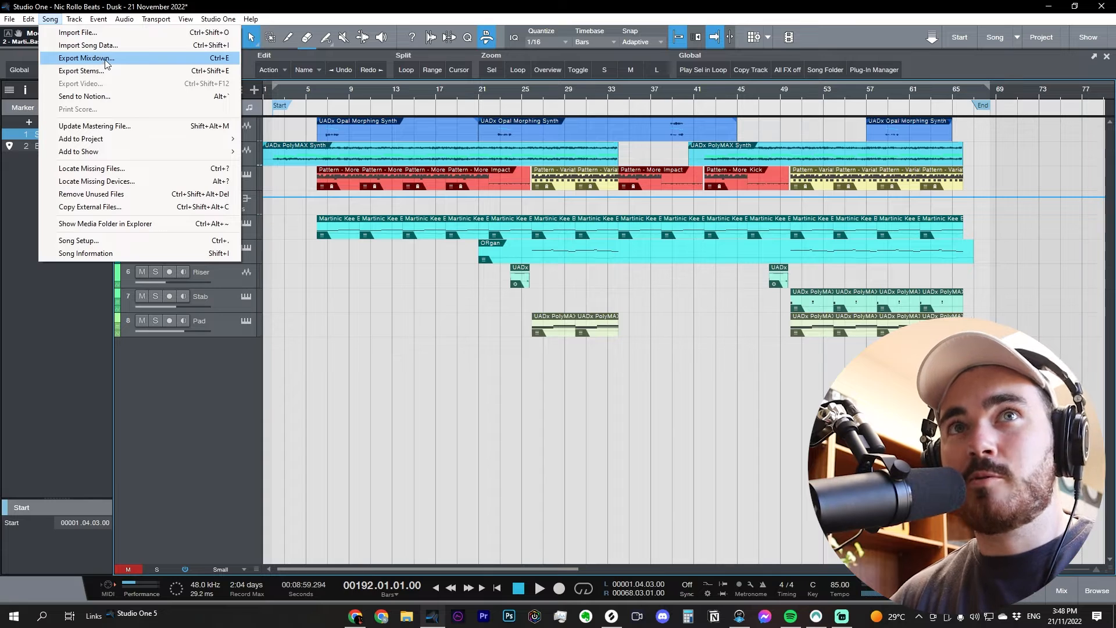
{"action": "left_click", "coordinate": [400, 392]}
{"action": "key", "text": "space"}
{"action": "key", "text": "space"}
{"action": "key", "text": "shift+z"}
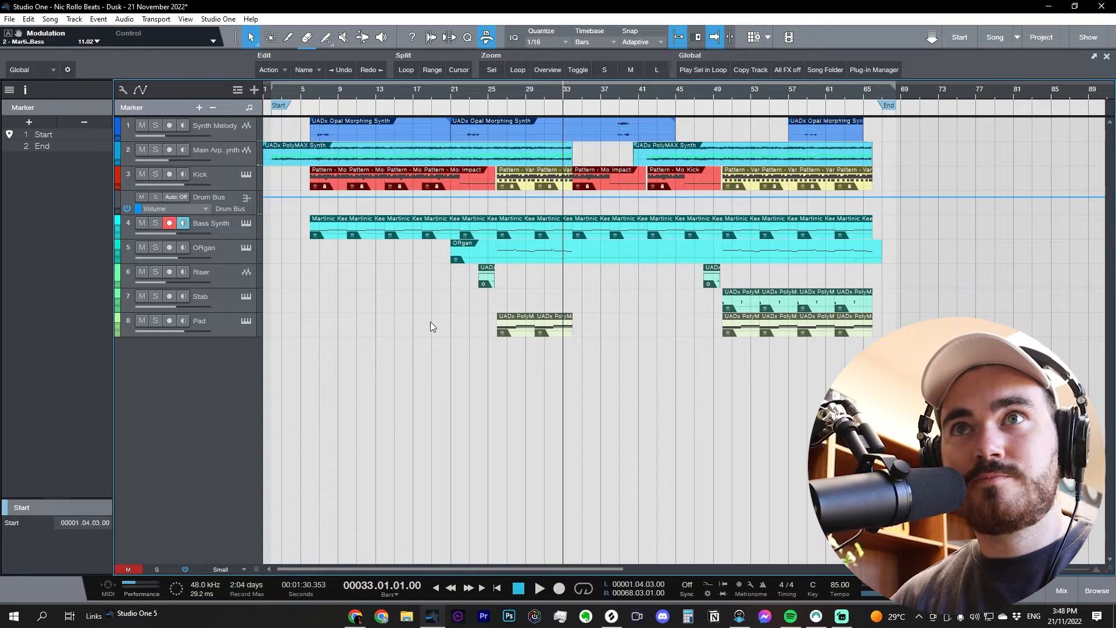
Step: Open the mixdown export settings, try adding MP3 File as a second format, and return to Wave File only
{"action": "key", "text": "ctrl+e"}
{"action": "left_click_drag", "start_coordinate": [804, 100], "coordinate": [455, 128]}
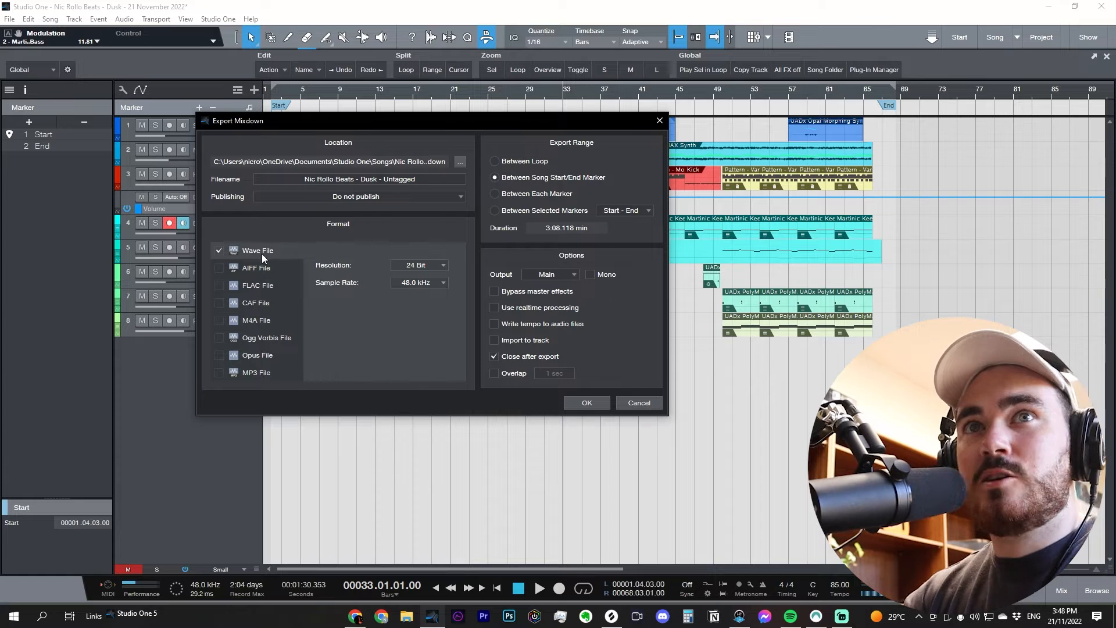
{"action": "left_click", "coordinate": [223, 376]}
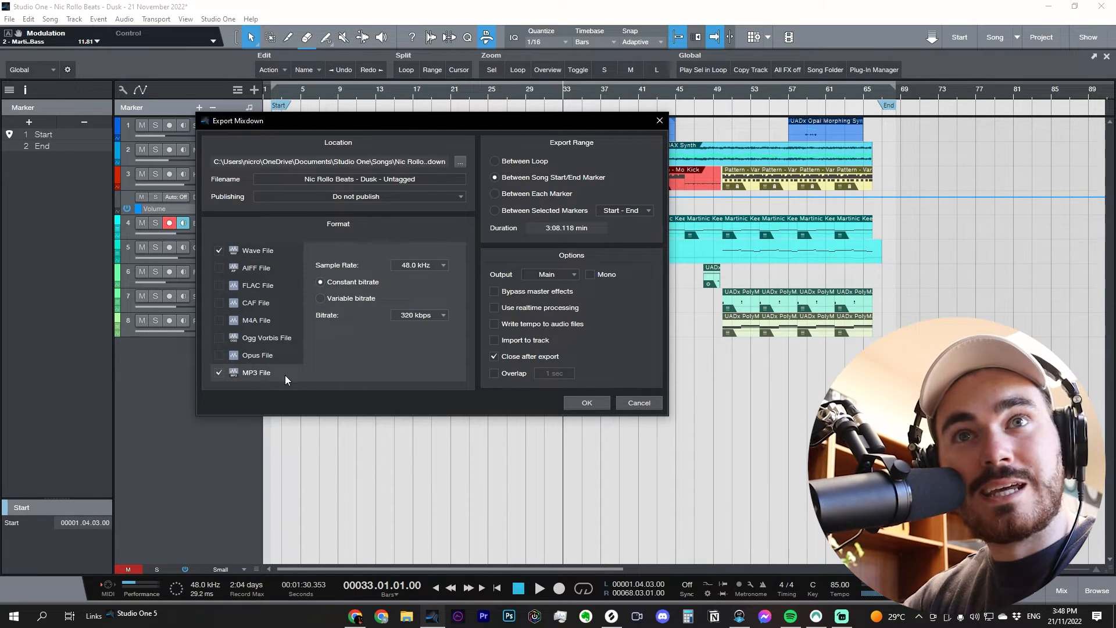
{"action": "left_click", "coordinate": [220, 373]}
{"action": "left_click", "coordinate": [267, 250]}
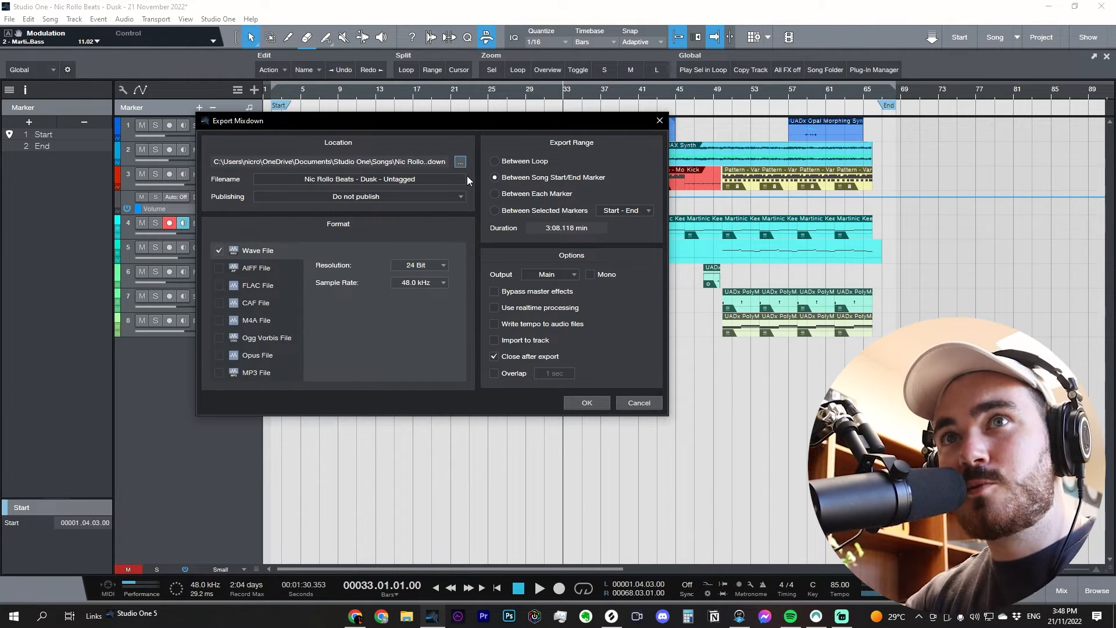
Step: Review the mixdown's destination folder and the available publishing options, keeping Do not publish
{"action": "left_click", "coordinate": [460, 163]}
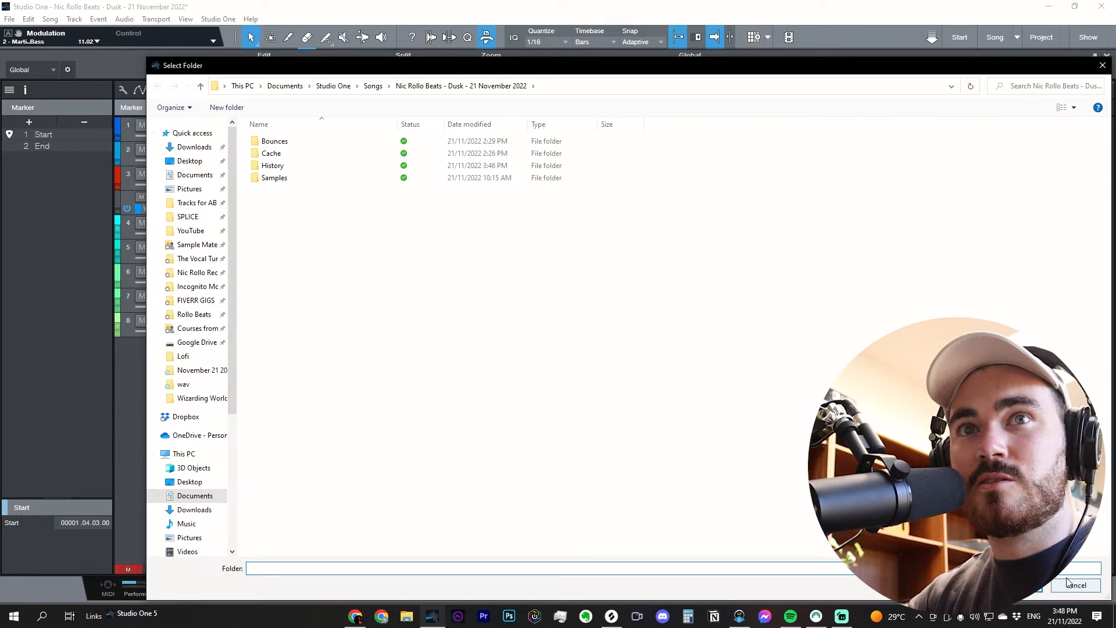
{"action": "left_click", "coordinate": [1075, 586]}
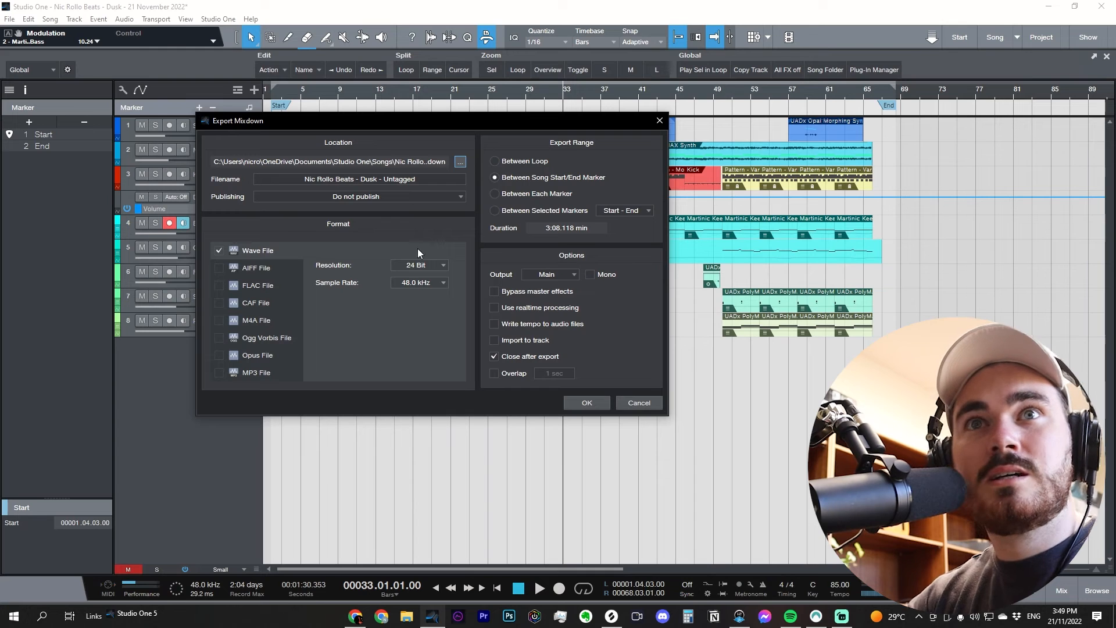
{"action": "left_click", "coordinate": [383, 196]}
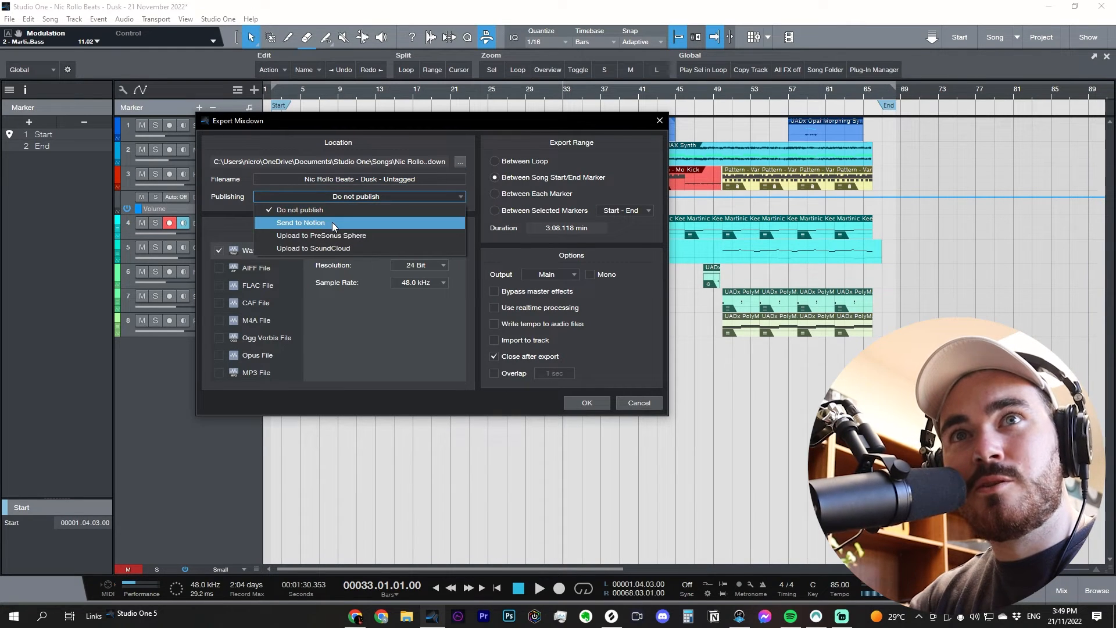
{"action": "left_click", "coordinate": [231, 211]}
{"action": "left_click", "coordinate": [351, 196]}
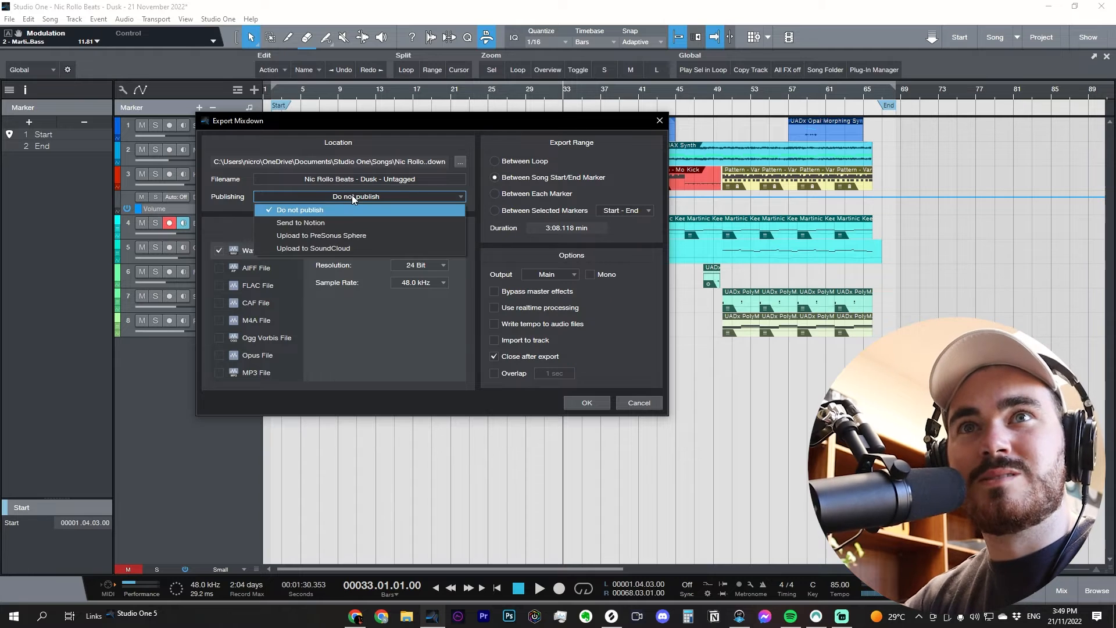
{"action": "left_click", "coordinate": [352, 322]}
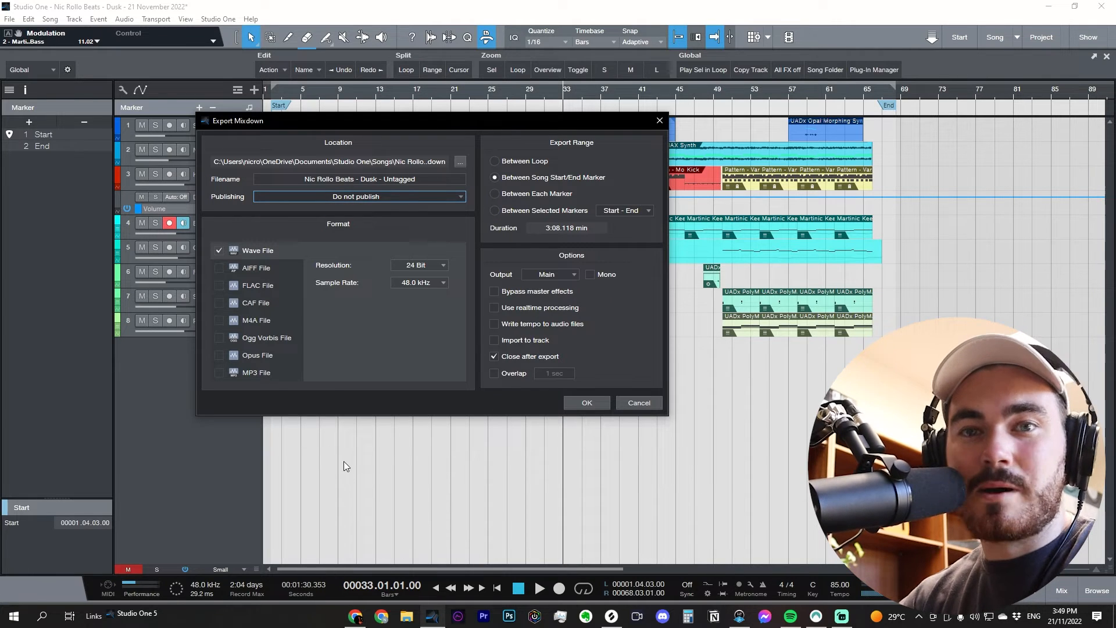
Step: Check the Main output, try Write tempo to audio files with Close after export kept on, and cancel the mixdown export
{"action": "left_click", "coordinate": [568, 274]}
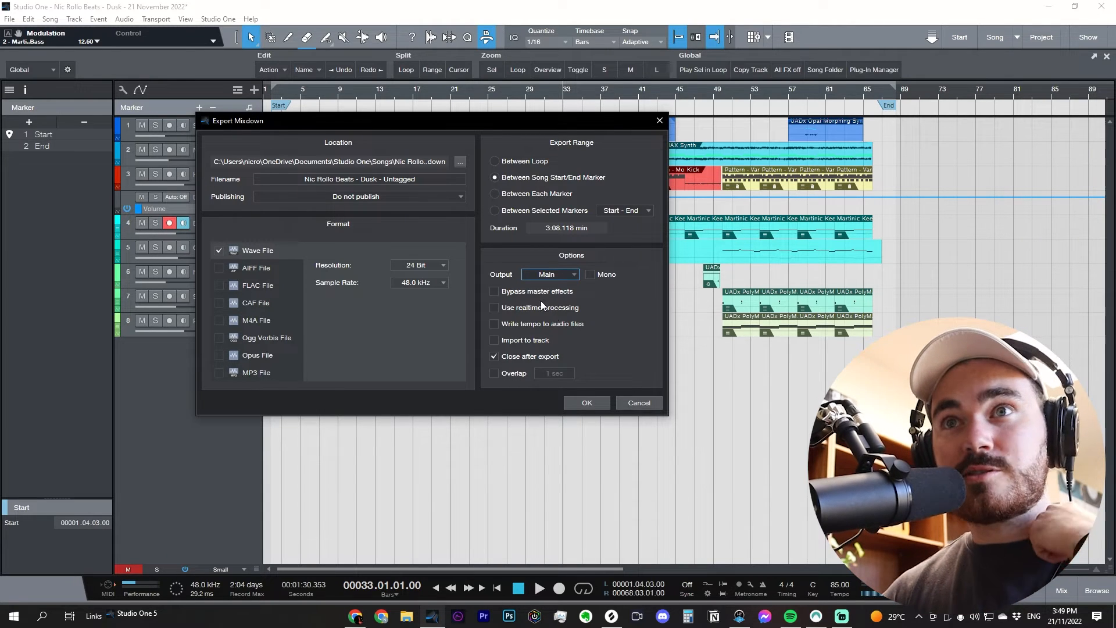
{"action": "left_click", "coordinate": [543, 322]}
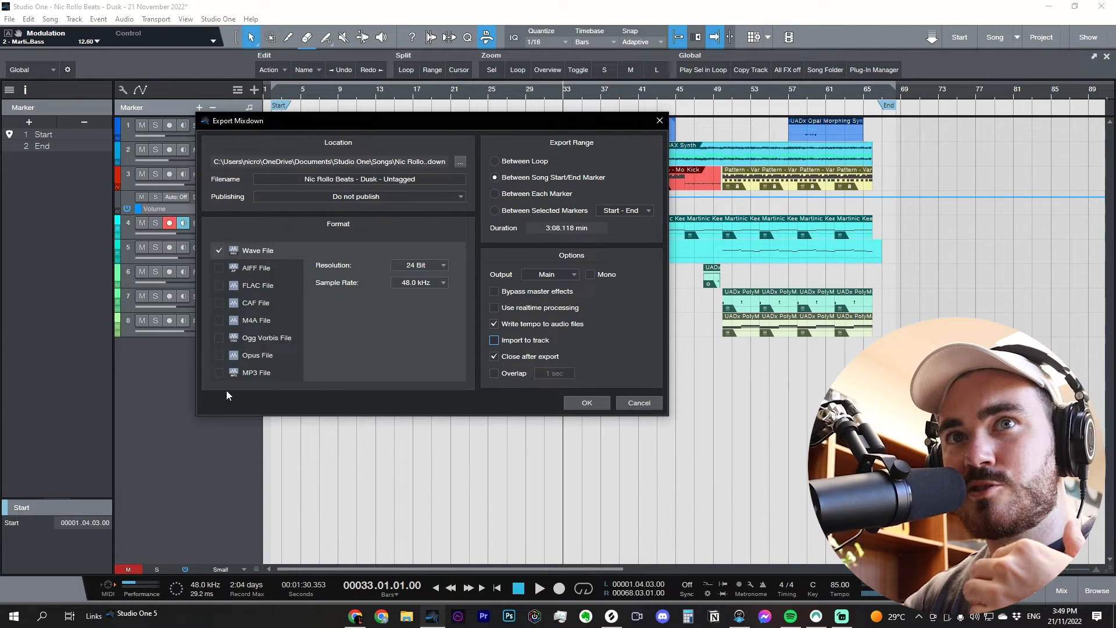
{"action": "left_click", "coordinate": [529, 358]}
{"action": "left_click", "coordinate": [530, 358]}
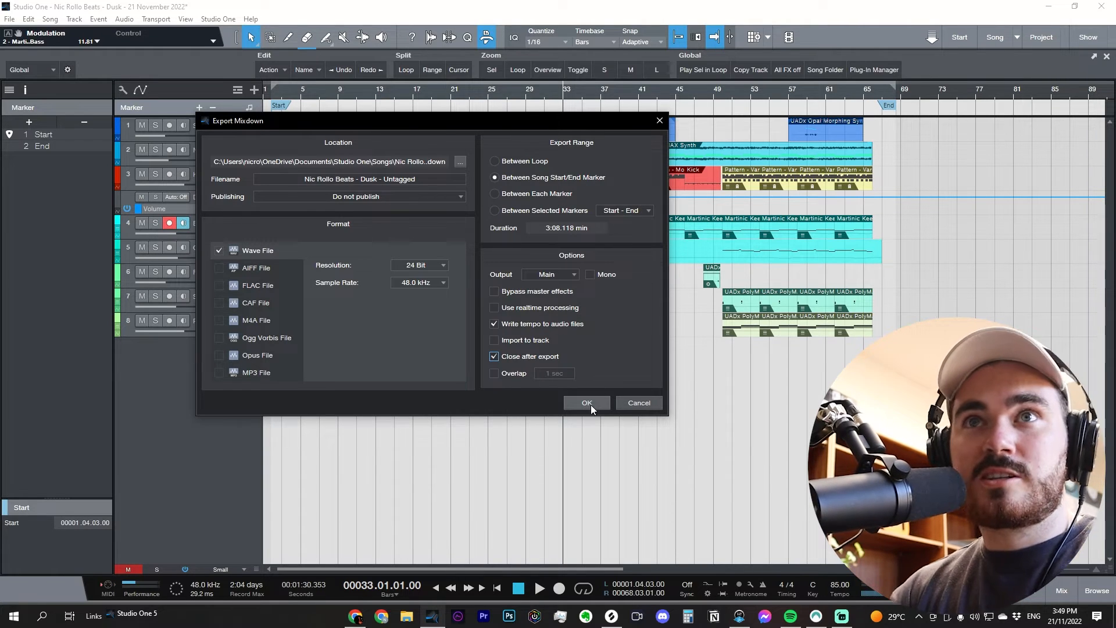
{"action": "left_click", "coordinate": [637, 403]}
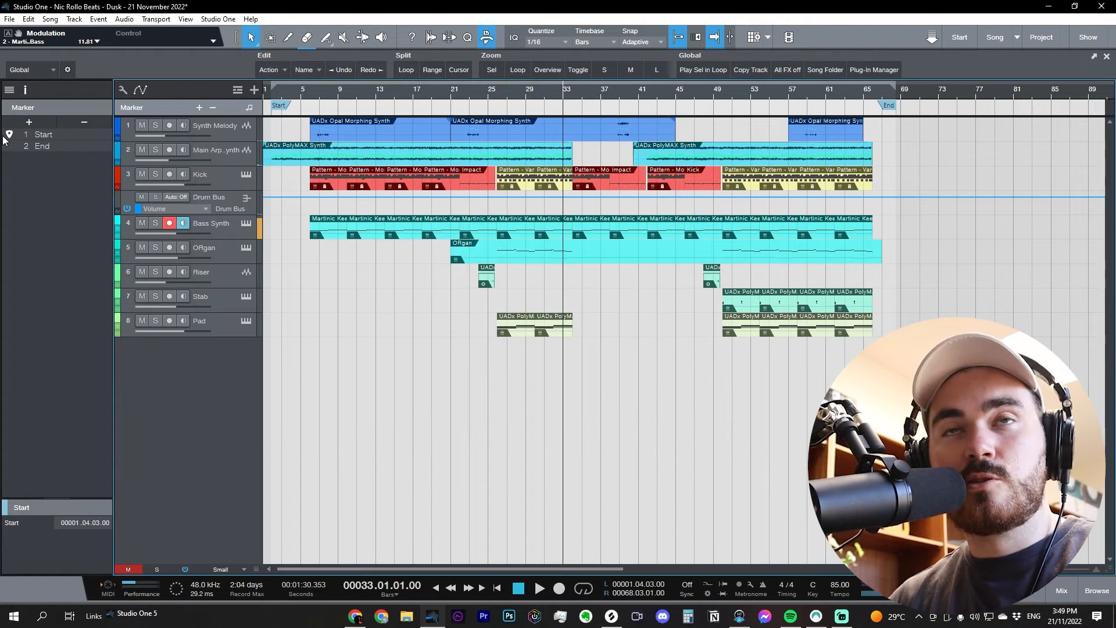
Step: Open the stem export settings and examine the channel sources against the tracks in the arrangement
{"action": "left_click", "coordinate": [50, 19]}
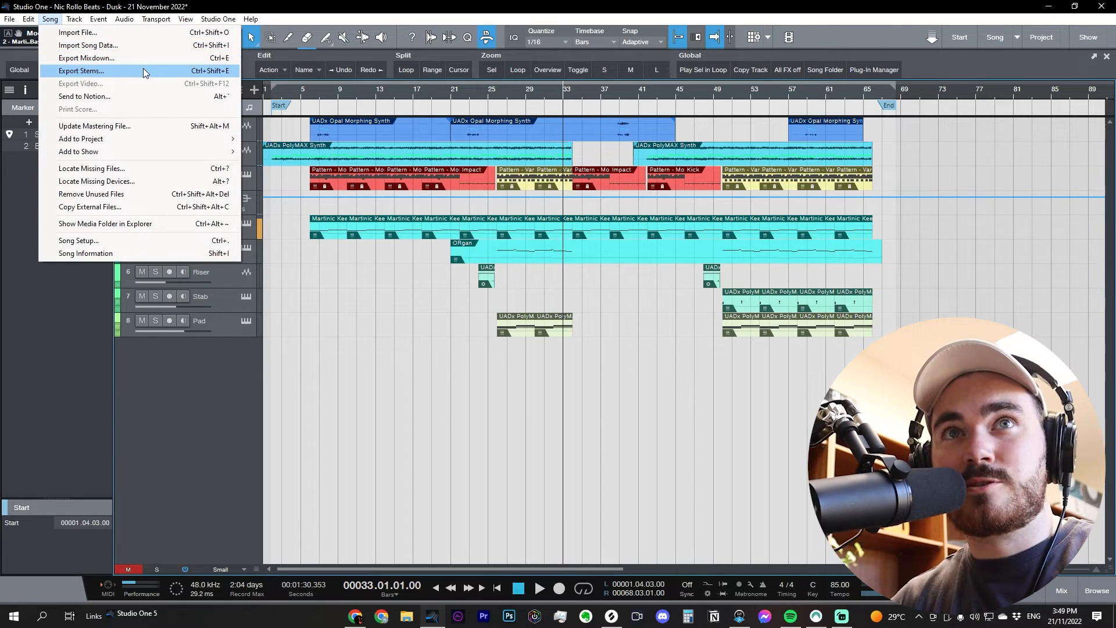
{"action": "left_click", "coordinate": [143, 68]}
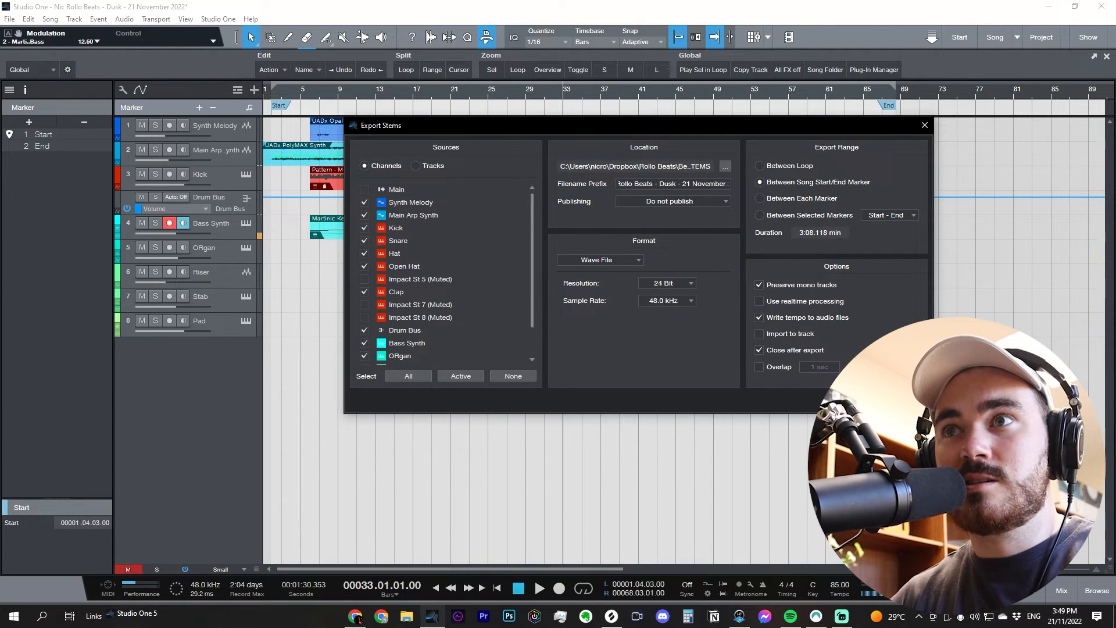
{"action": "left_click", "coordinate": [908, 402]}
{"action": "key", "text": "ctrl+shift+e"}
{"action": "left_click_drag", "start_coordinate": [667, 124], "coordinate": [487, 123]}
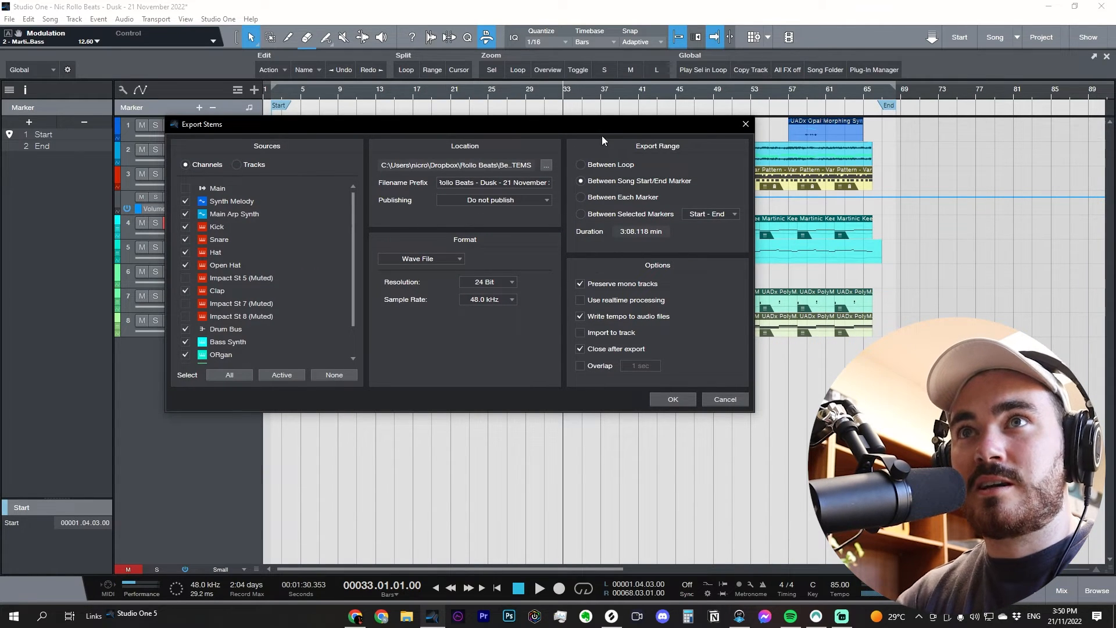
{"action": "left_click_drag", "start_coordinate": [602, 127], "coordinate": [647, 363]}
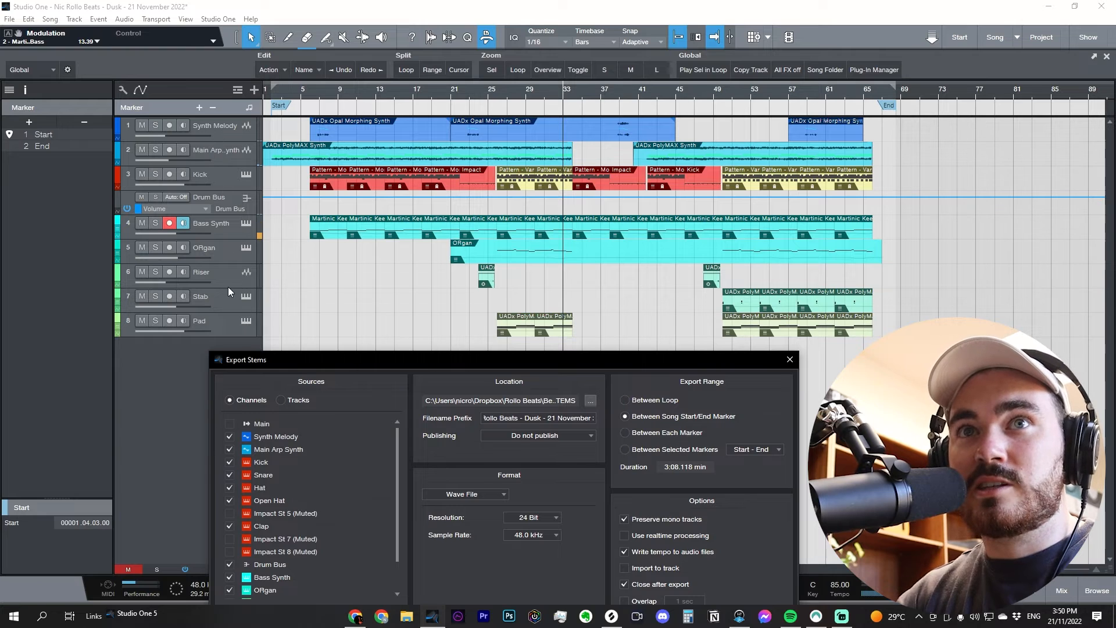
{"action": "left_click_drag", "start_coordinate": [400, 362], "coordinate": [367, 130]}
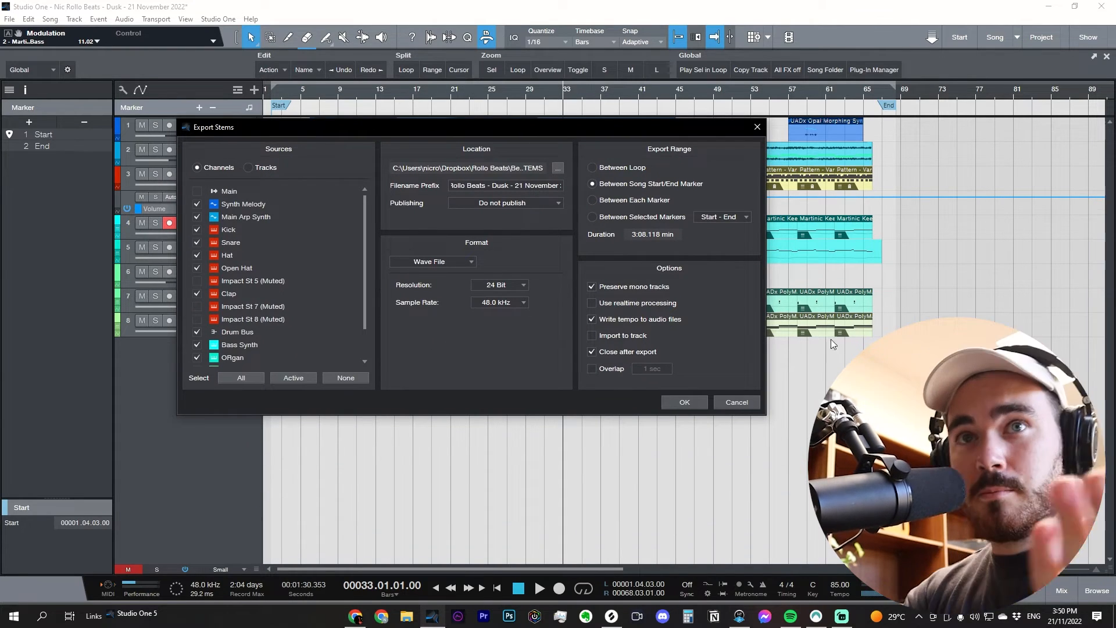
Step: Check the stem file formats, clear the filename prefix, and cancel the stem export
{"action": "left_click", "coordinate": [470, 263]}
{"action": "left_click", "coordinate": [518, 268]}
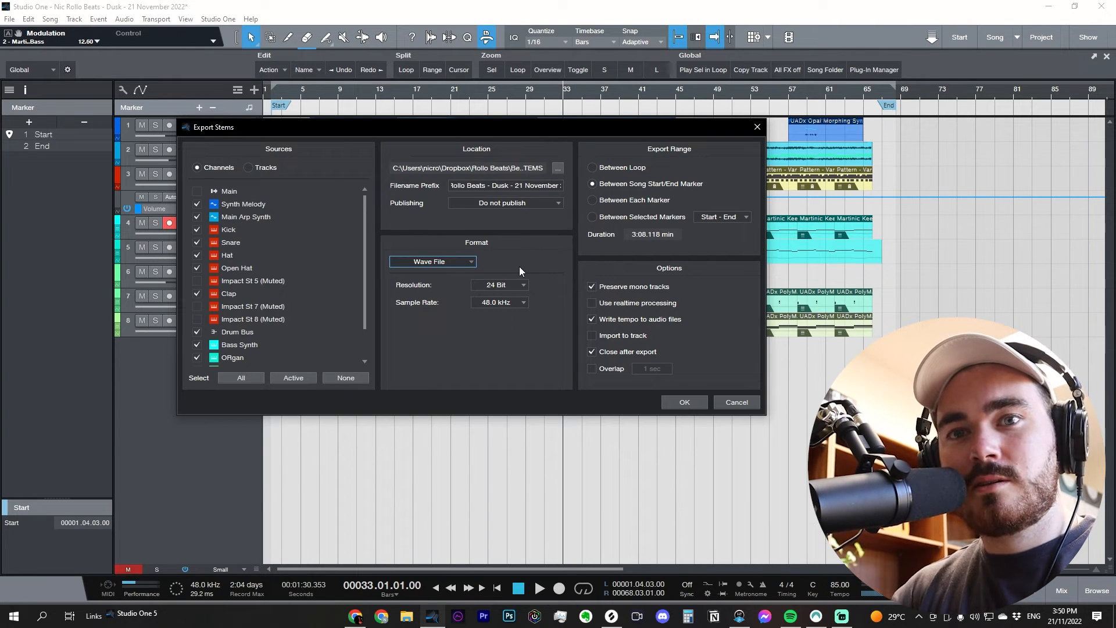
{"action": "left_click", "coordinate": [501, 183]}
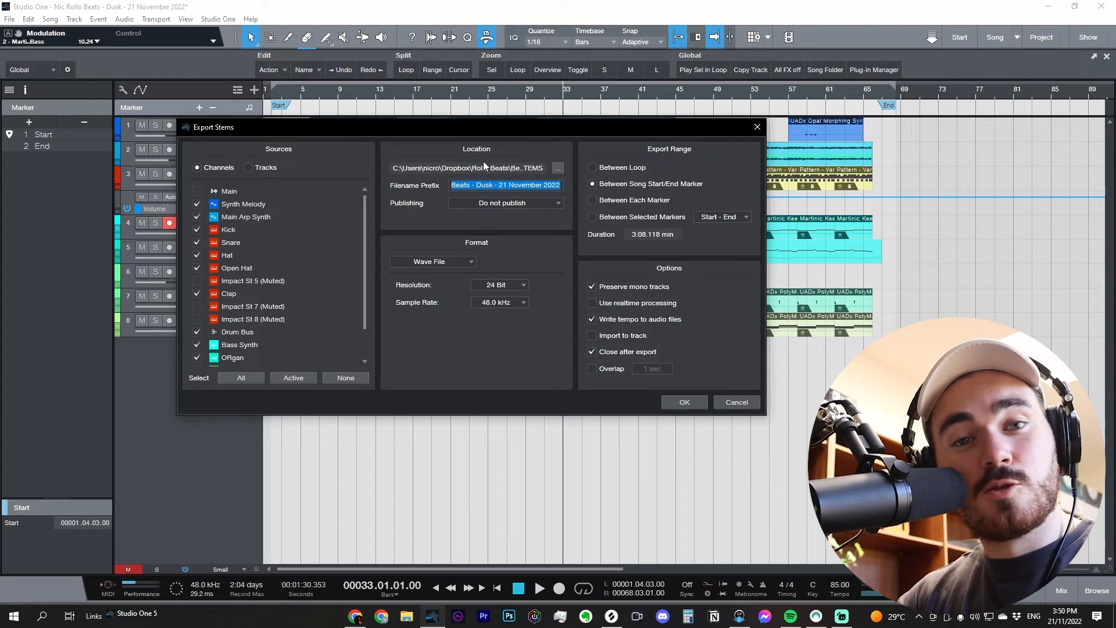
{"action": "left_click", "coordinate": [484, 185]}
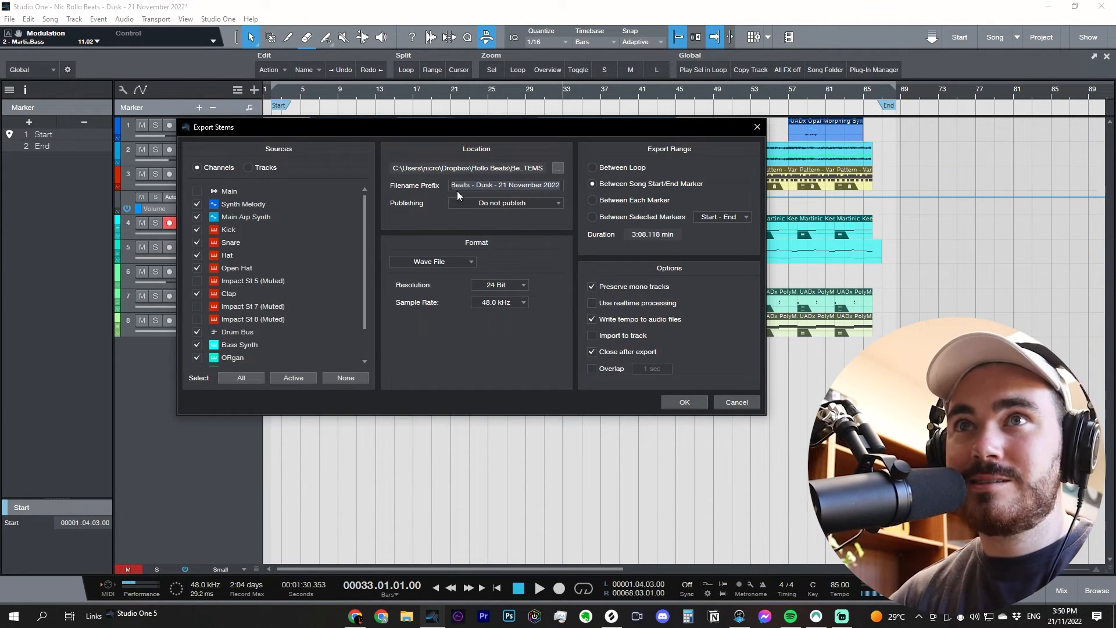
{"action": "triple_click", "coordinate": [537, 185]}
{"action": "key", "text": "BackSpace"}
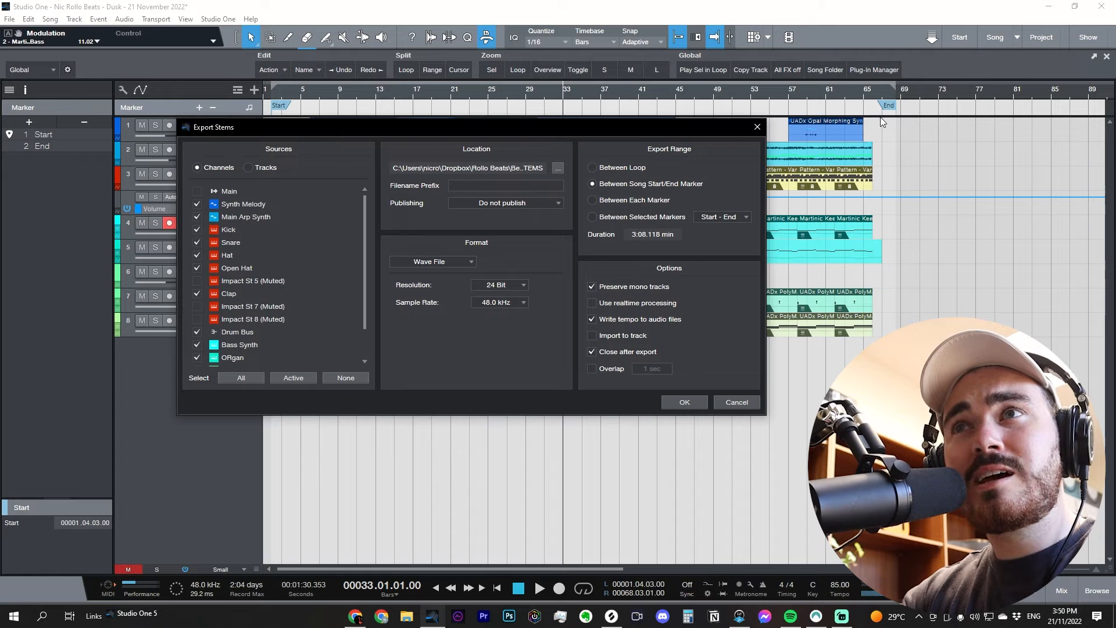
{"action": "left_click", "coordinate": [737, 402]}
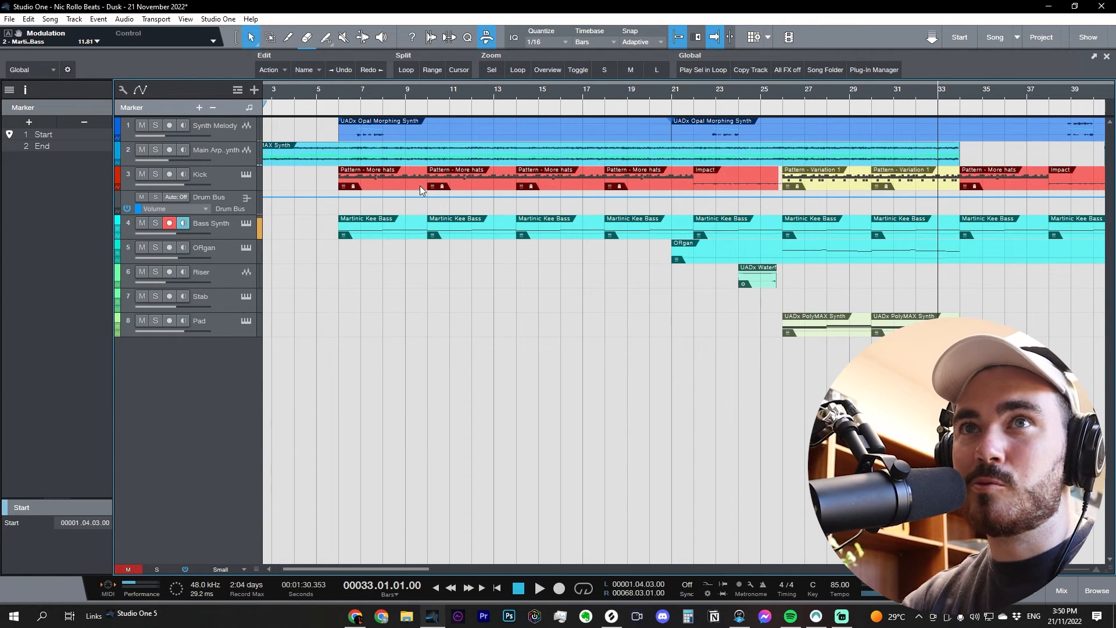
Step: Loop the first Kick pattern from bar 6 to bar 10 and play it briefly
{"action": "left_click", "coordinate": [419, 184]}
{"action": "key", "text": "space"}
{"action": "key", "text": "p"}
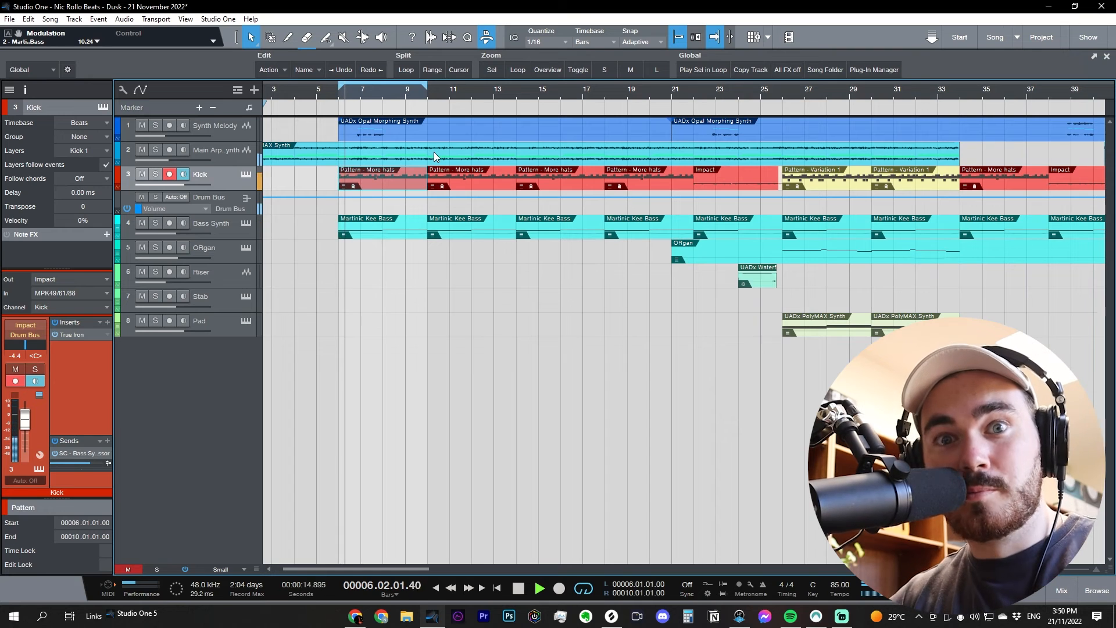
{"action": "key", "text": "space"}
Step: Move the Start marker back to 00001.04.01.00
{"action": "scroll", "coordinate": [349, 154], "scroll_direction": "down", "scroll_amount": 5}
{"action": "scroll", "coordinate": [346, 154], "scroll_direction": "up", "scroll_amount": 1}
{"action": "scroll", "coordinate": [346, 155], "scroll_direction": "up", "scroll_amount": 1}
{"action": "scroll", "coordinate": [295, 190], "scroll_direction": "up", "scroll_amount": 5}
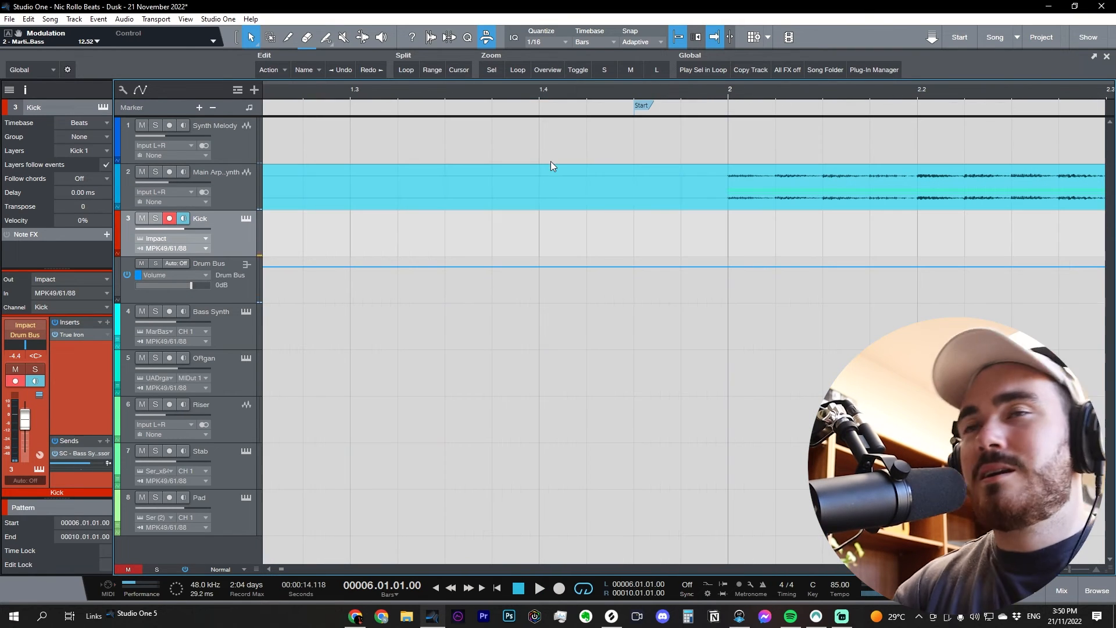
{"action": "left_click_drag", "start_coordinate": [640, 107], "coordinate": [553, 107]}
{"action": "left_click", "coordinate": [542, 90]}
{"action": "left_click", "coordinate": [733, 91]}
Step: Place the playback cursor at 00001.04.01.00 and move the Start marker to 00001.04.03.51, just before bar 2
{"action": "scroll", "coordinate": [662, 129], "scroll_direction": "down", "scroll_amount": 3}
{"action": "left_click", "coordinate": [582, 91]}
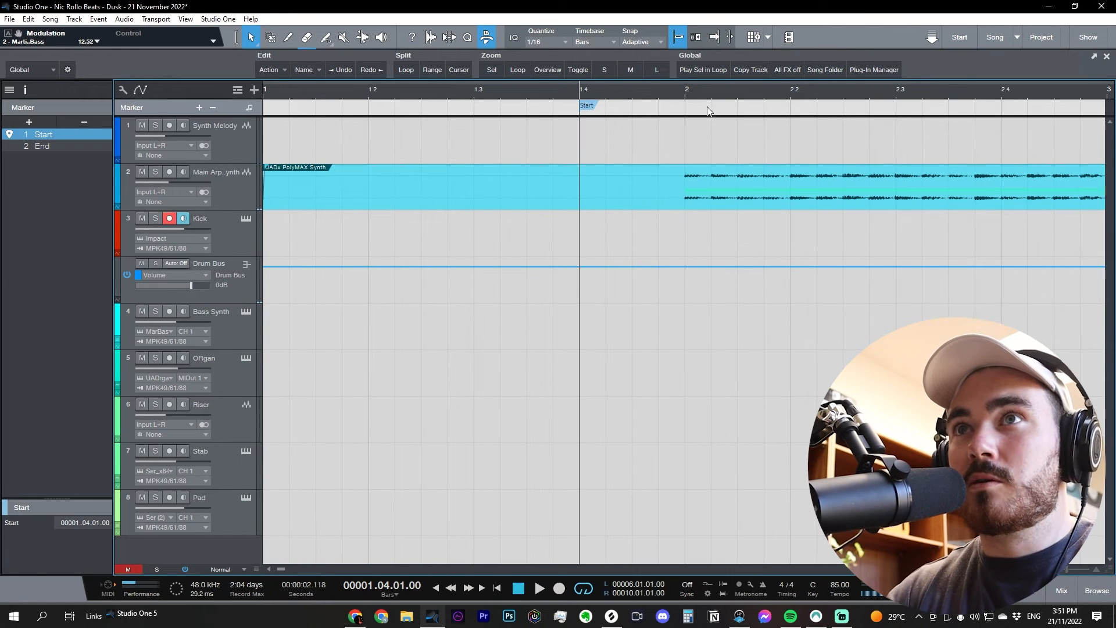
{"action": "mouse_move", "coordinate": [584, 106]}
{"action": "left_mouse_down"}
{"action": "mouse_move", "coordinate": [474, 112]}
{"action": "mouse_move", "coordinate": [660, 111]}
{"action": "mouse_move", "coordinate": [637, 111]}
{"action": "mouse_move", "coordinate": [647, 114]}
{"action": "left_mouse_up"}
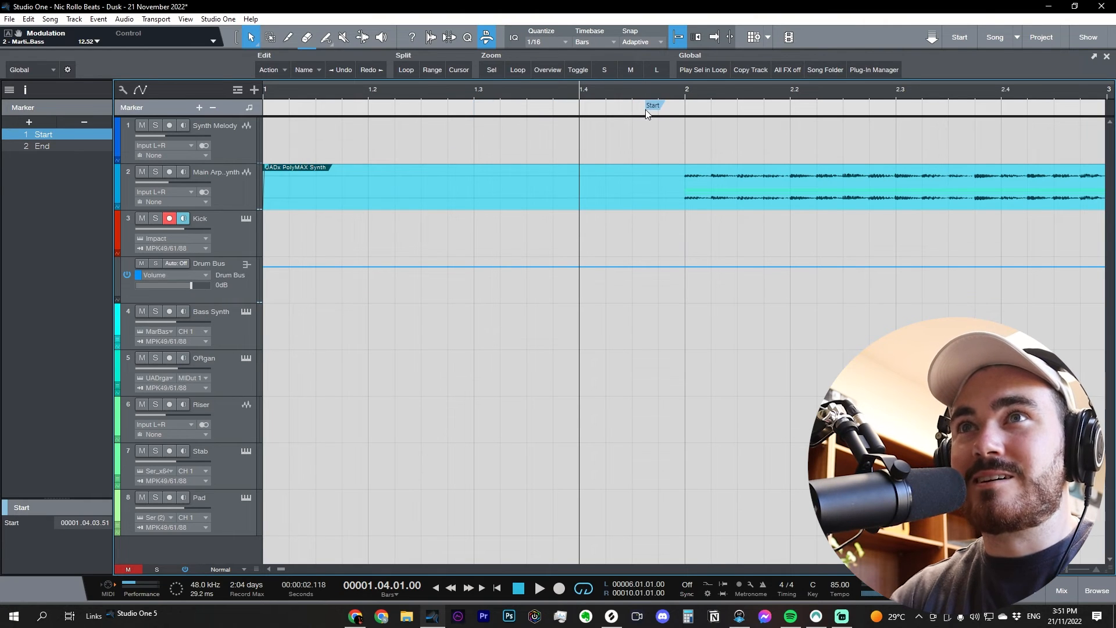
{"action": "key", "text": "w"}
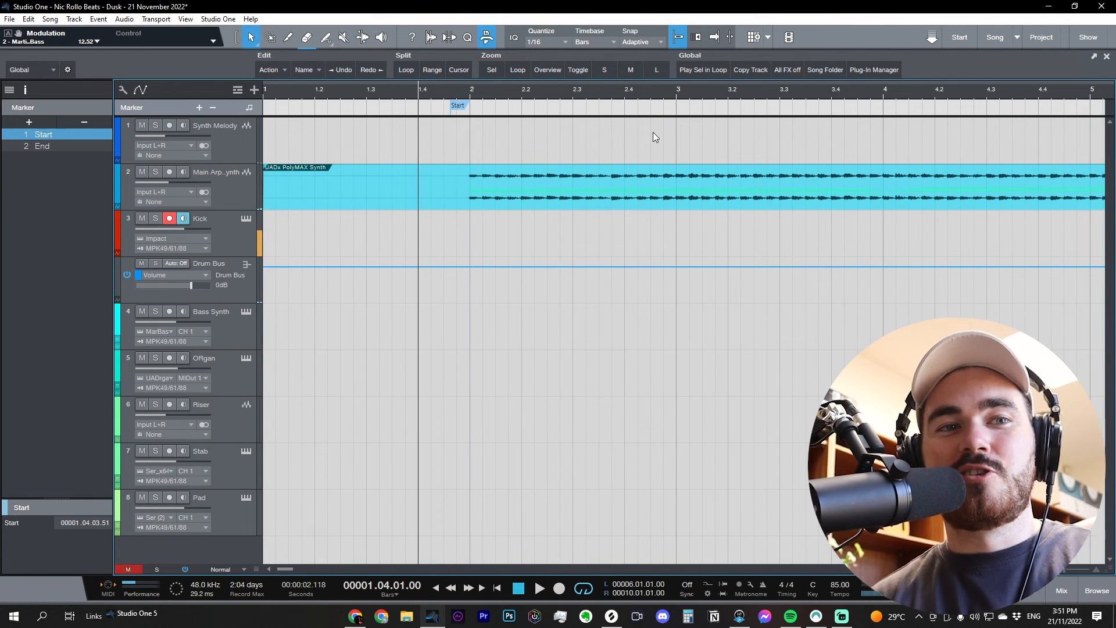